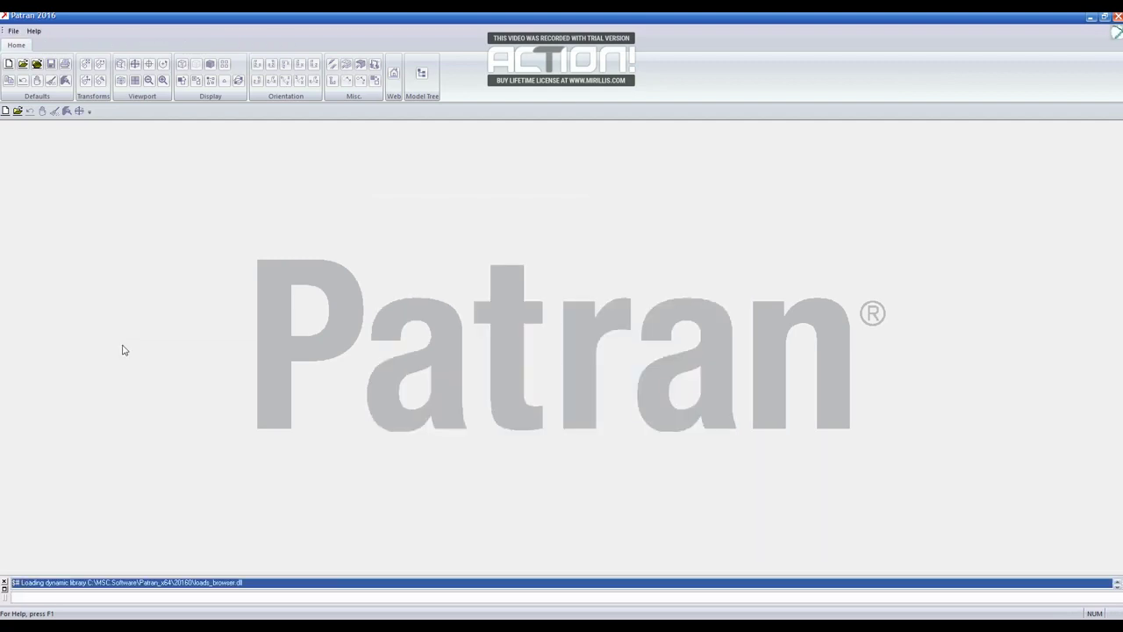
Step: Create a new Patran database named hanger.db
left_click(14, 33)
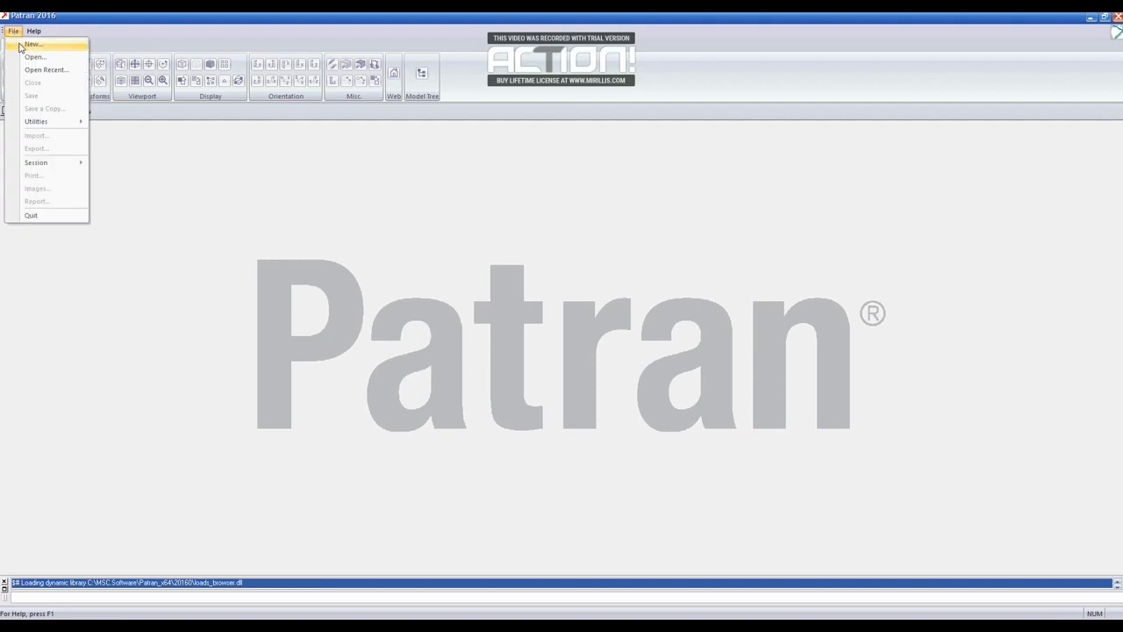
left_click(31, 44)
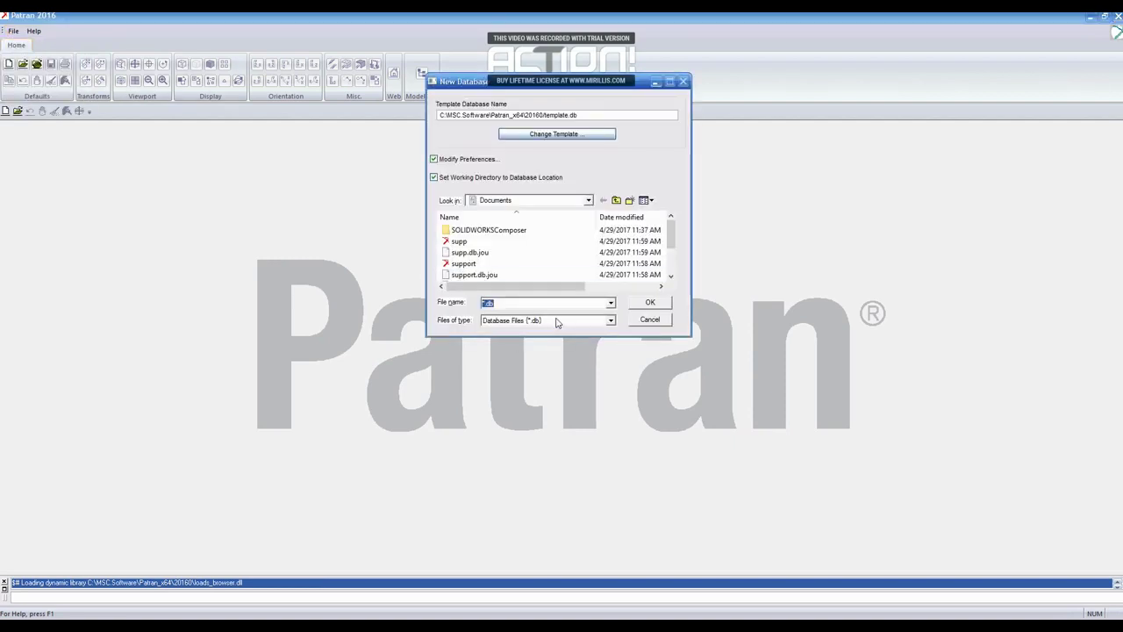
type("hanger")
left_click(656, 304)
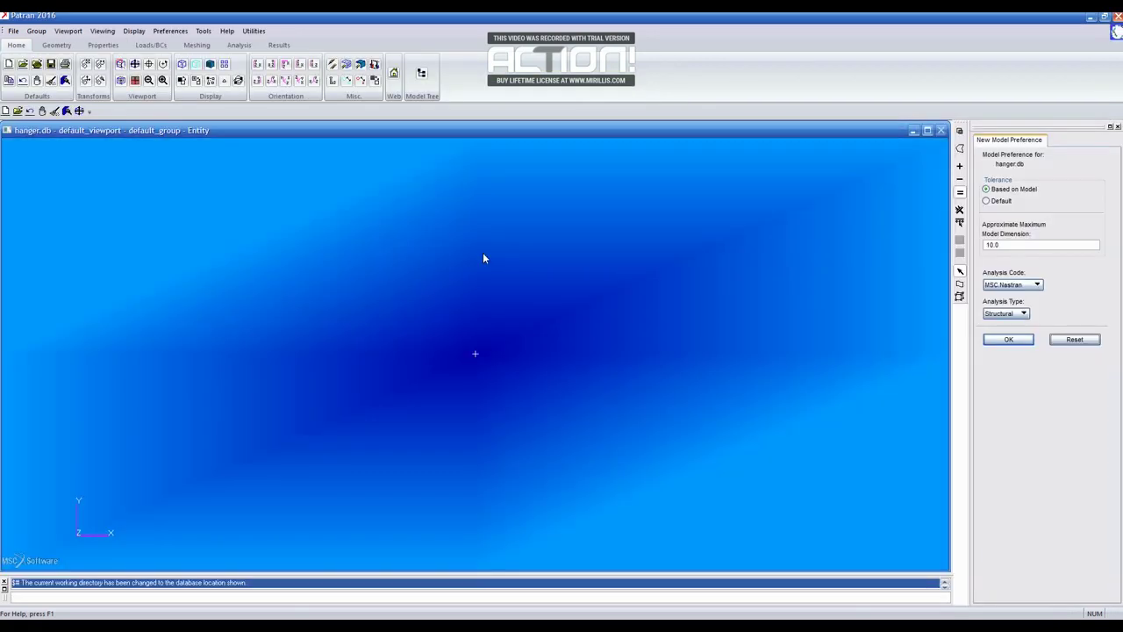
Step: Import the IGES file soporte con gancho.IGS from the Desktop, converted to Parasolid
left_click(7, 32)
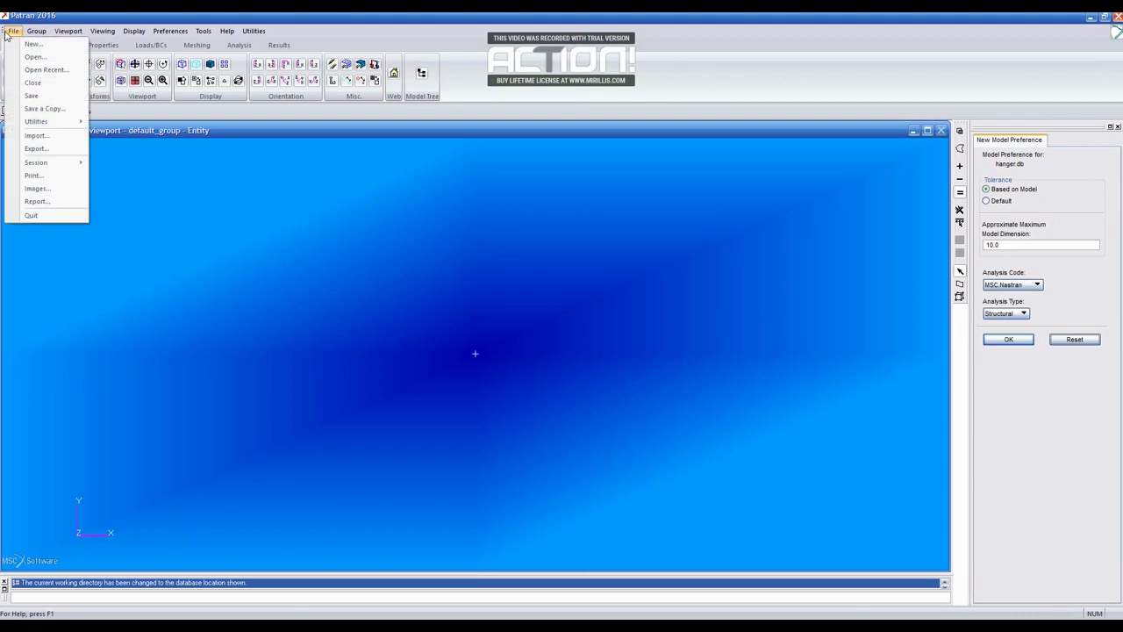
left_click(35, 136)
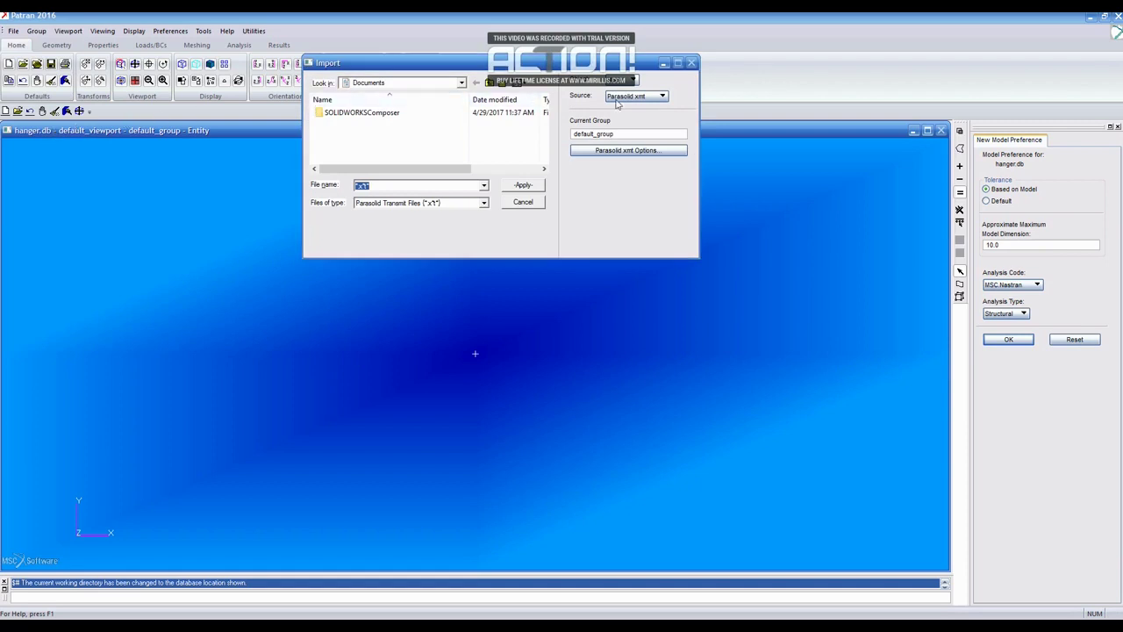
left_click(625, 98)
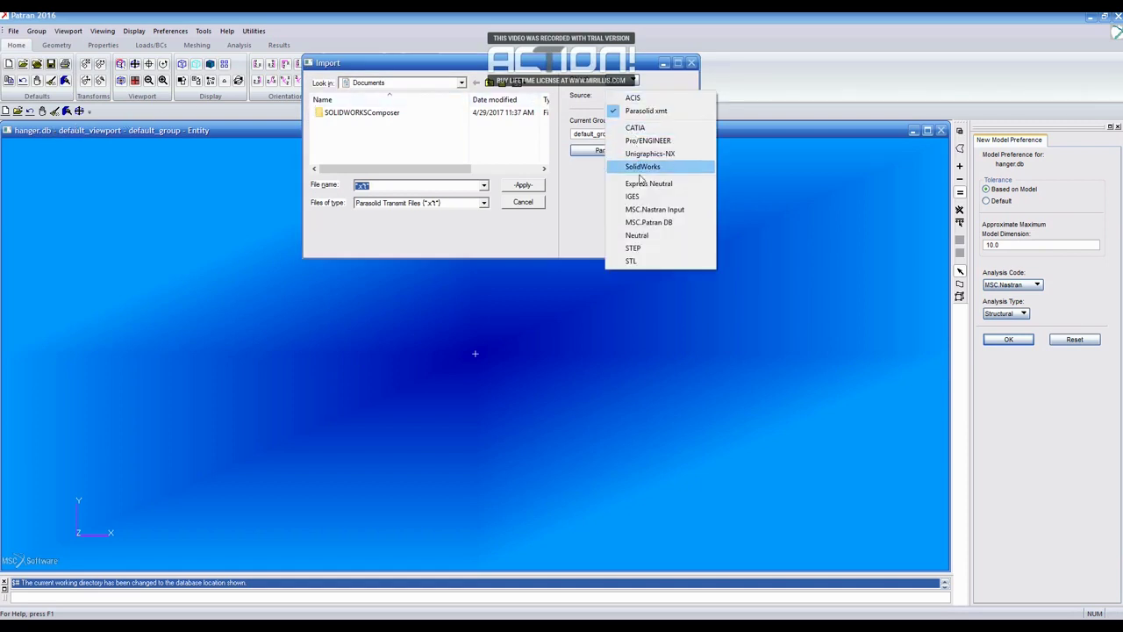
left_click(641, 196)
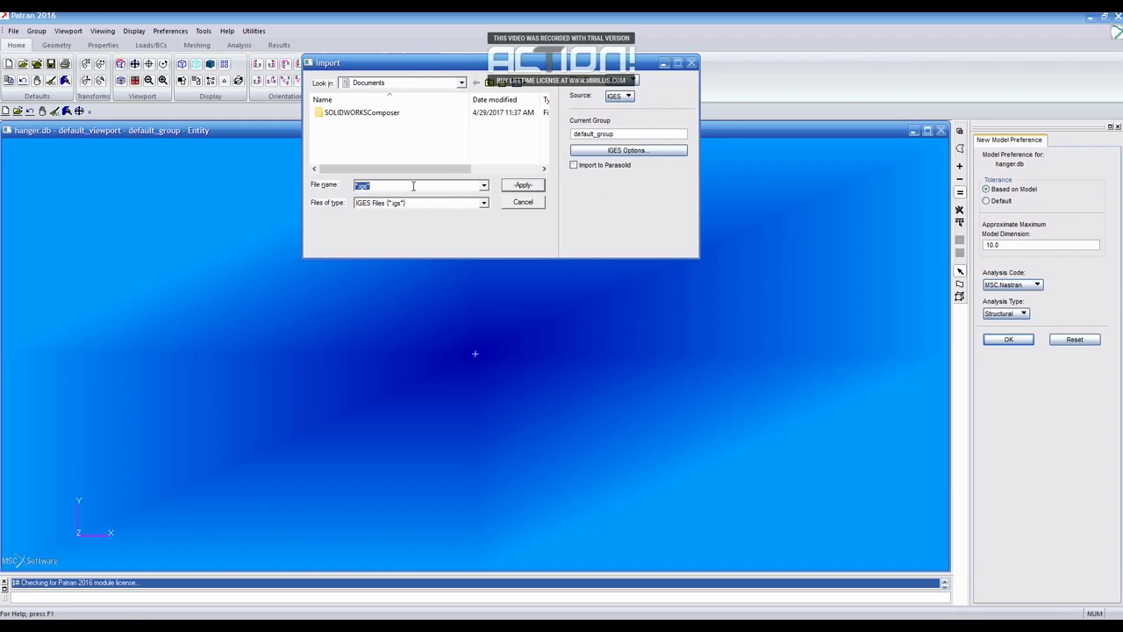
left_click(462, 83)
left_click(411, 104)
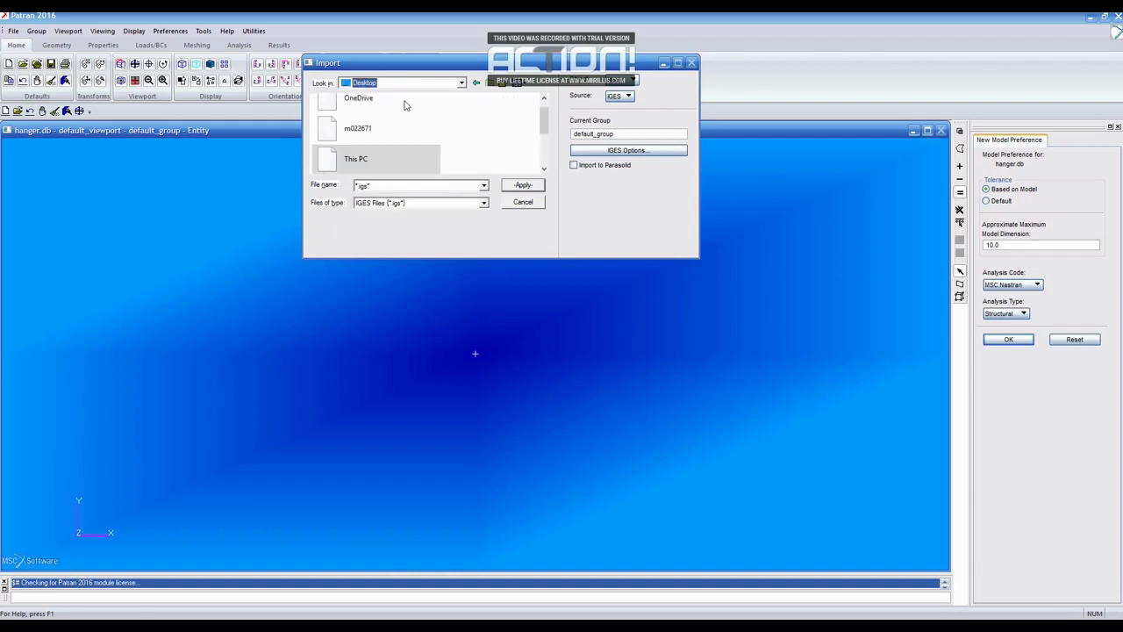
scroll(547, 125, "down", 3)
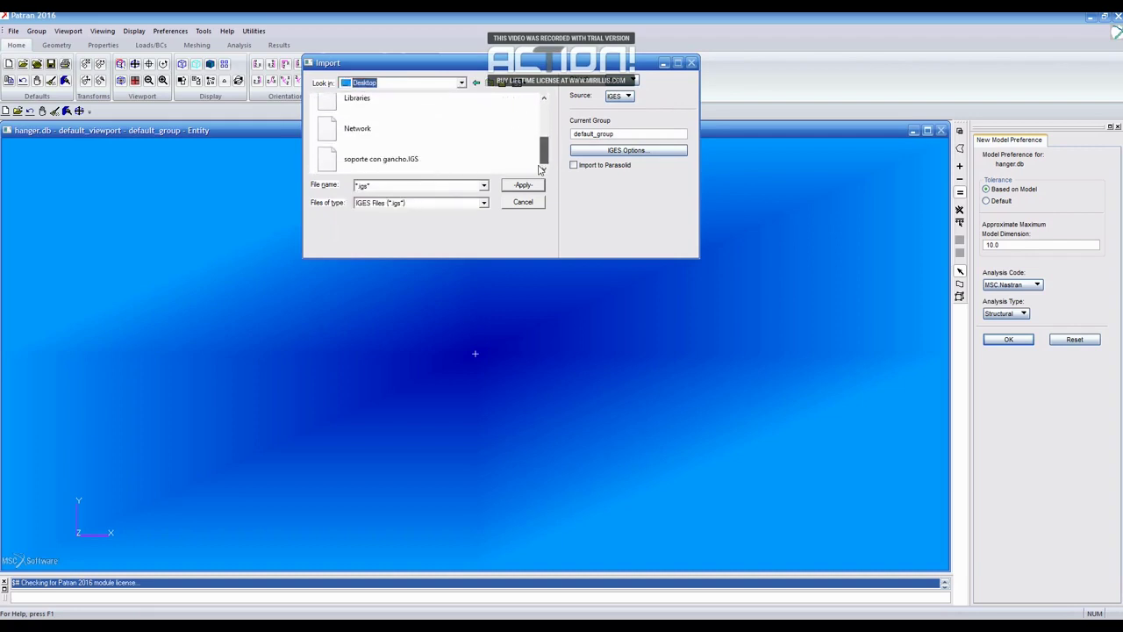
left_click(427, 166)
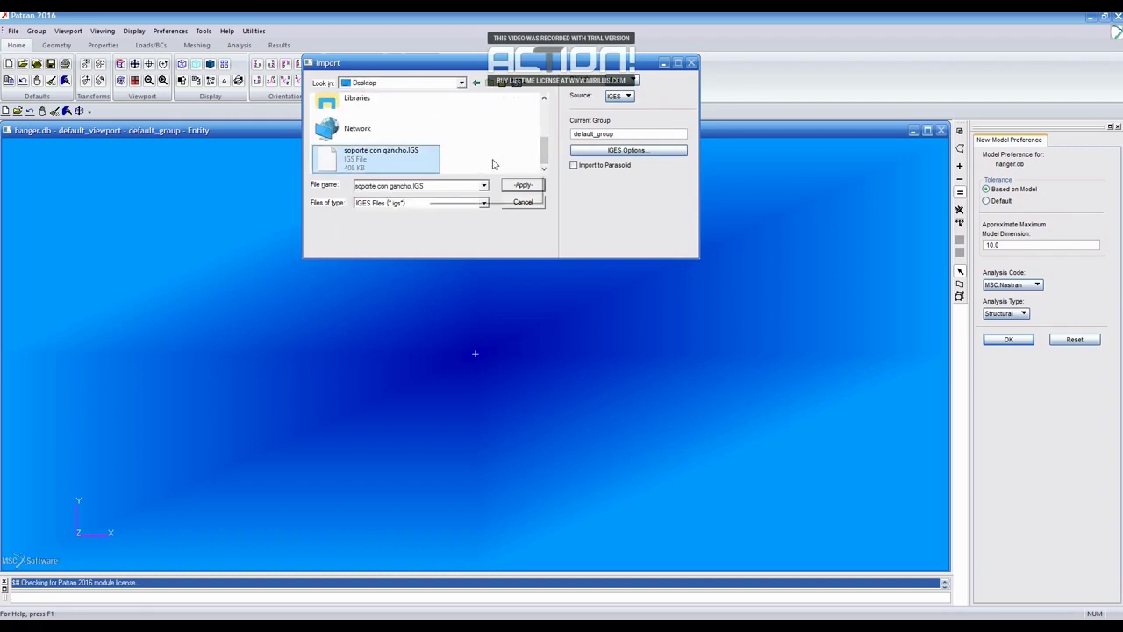
left_click(574, 166)
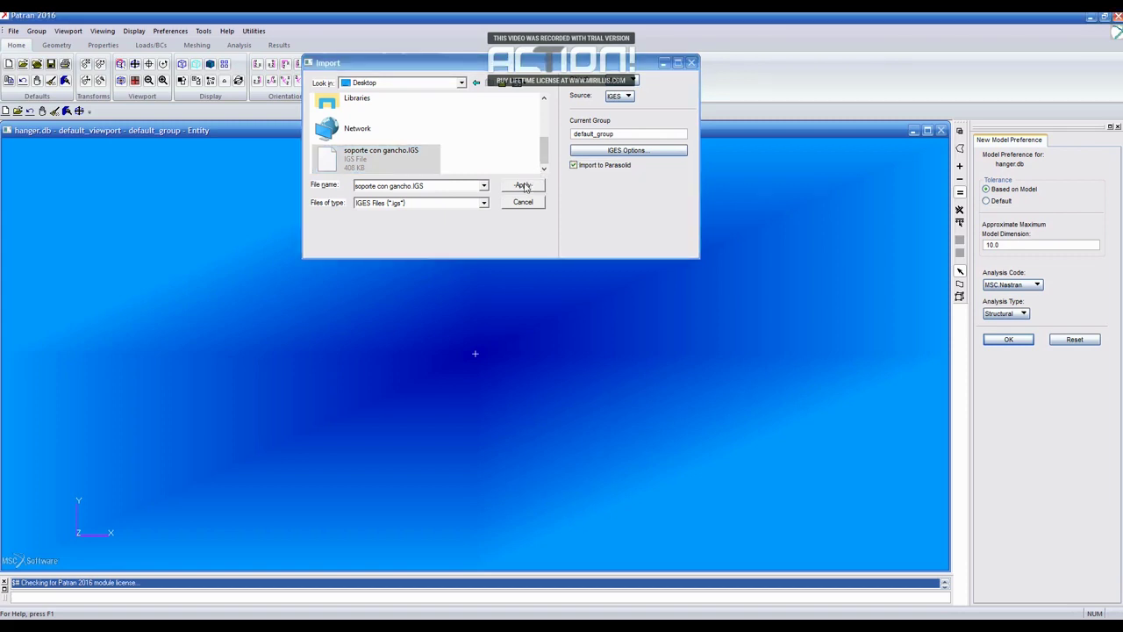
left_click(523, 185)
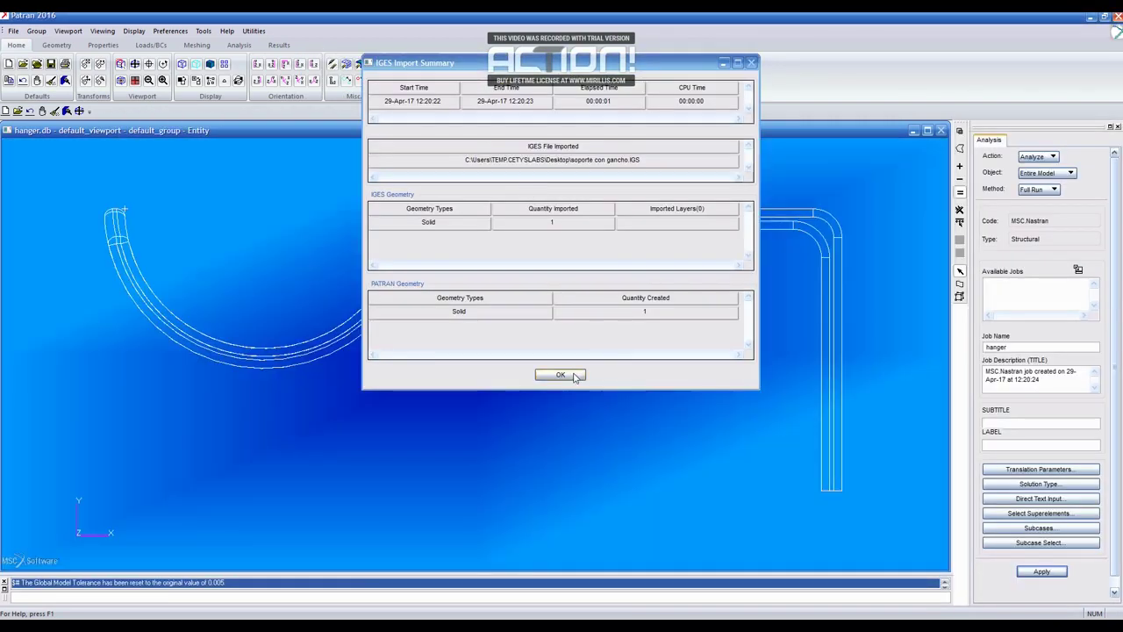
left_click(560, 374)
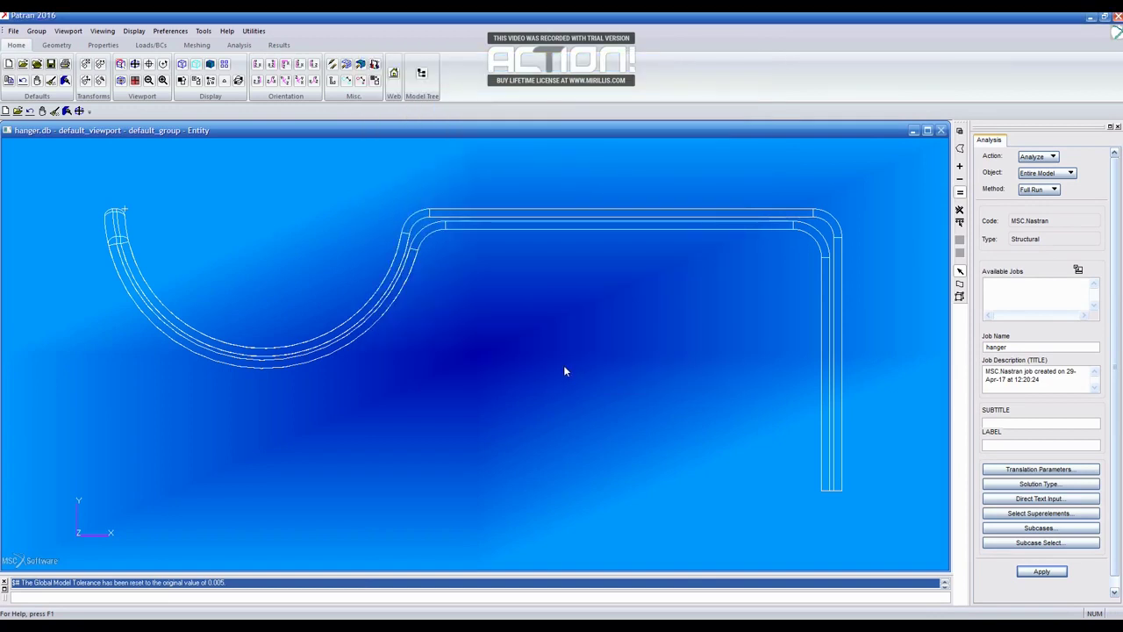
Step: Smooth-shade the hanger and attempt a 0.5 edge-length mesh, which fails on a blank surface list
left_click(211, 68)
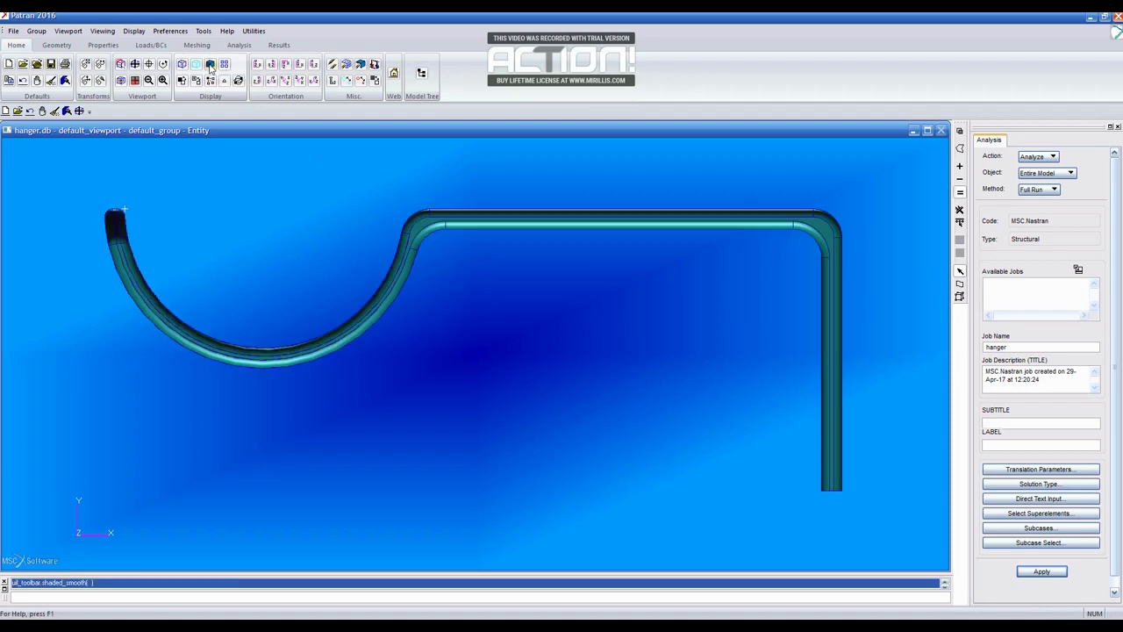
middle_click_drag(514, 312, 515, 325)
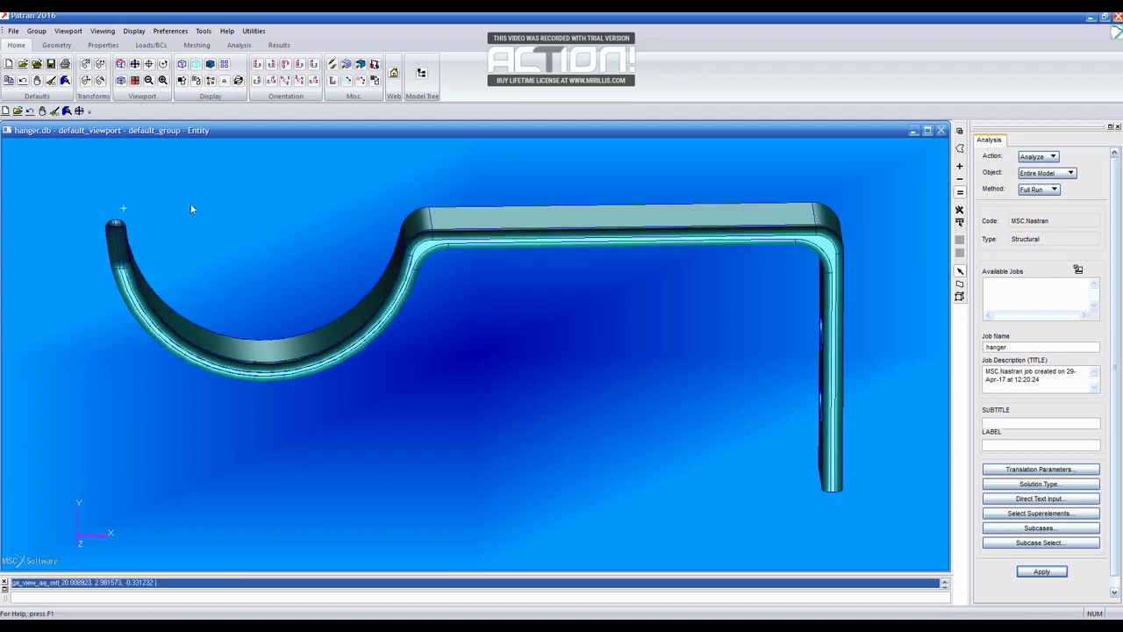
left_click(196, 45)
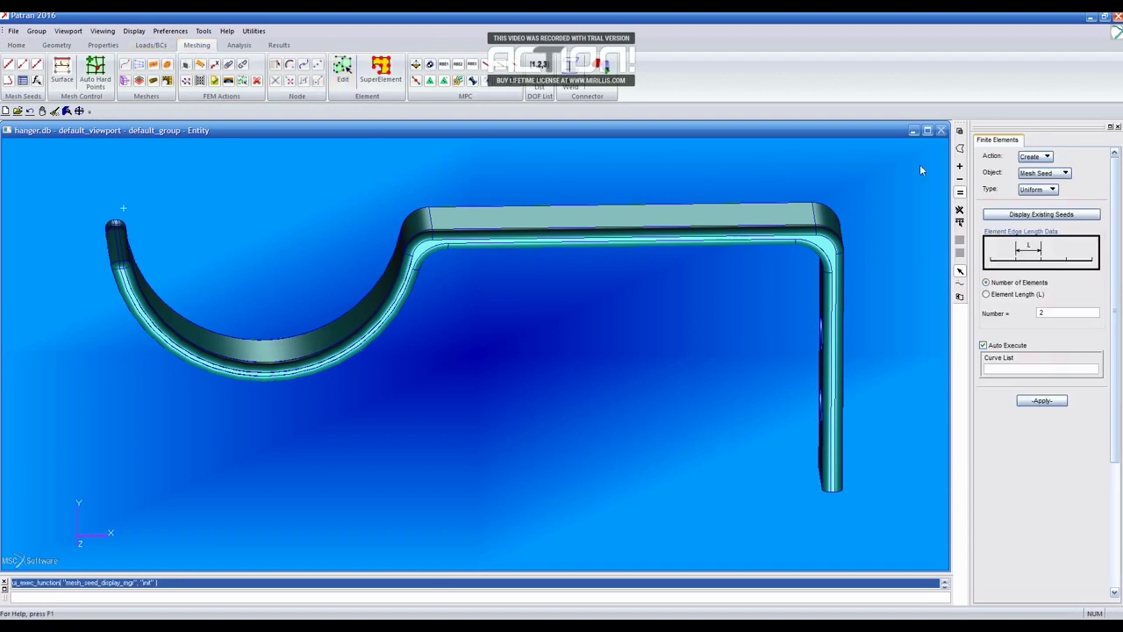
left_click(1059, 175)
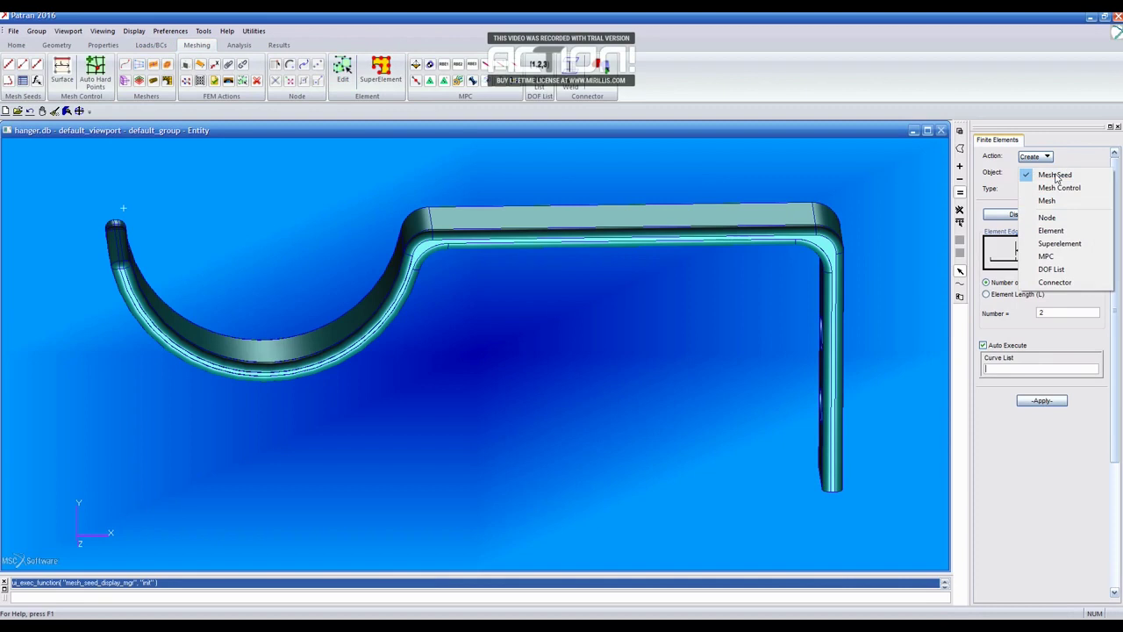
left_click(1047, 201)
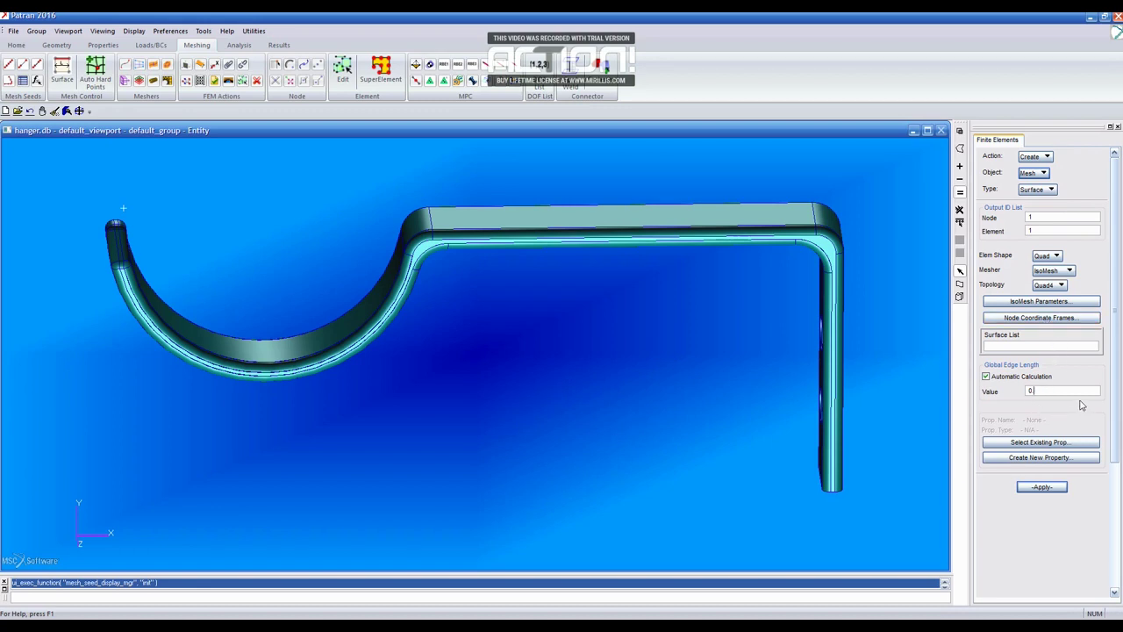
type("5")
left_click(1057, 489)
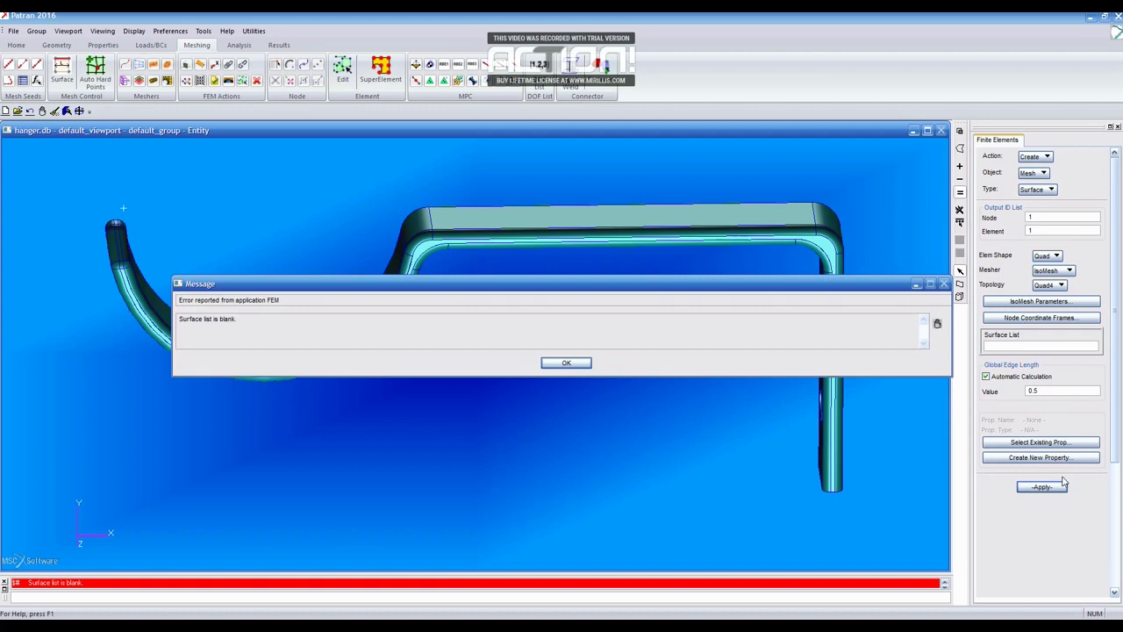
Step: Mesh Solid 1 with Tet10 elements at 0.596432 edge length, producing 2411 elements
left_click(567, 362)
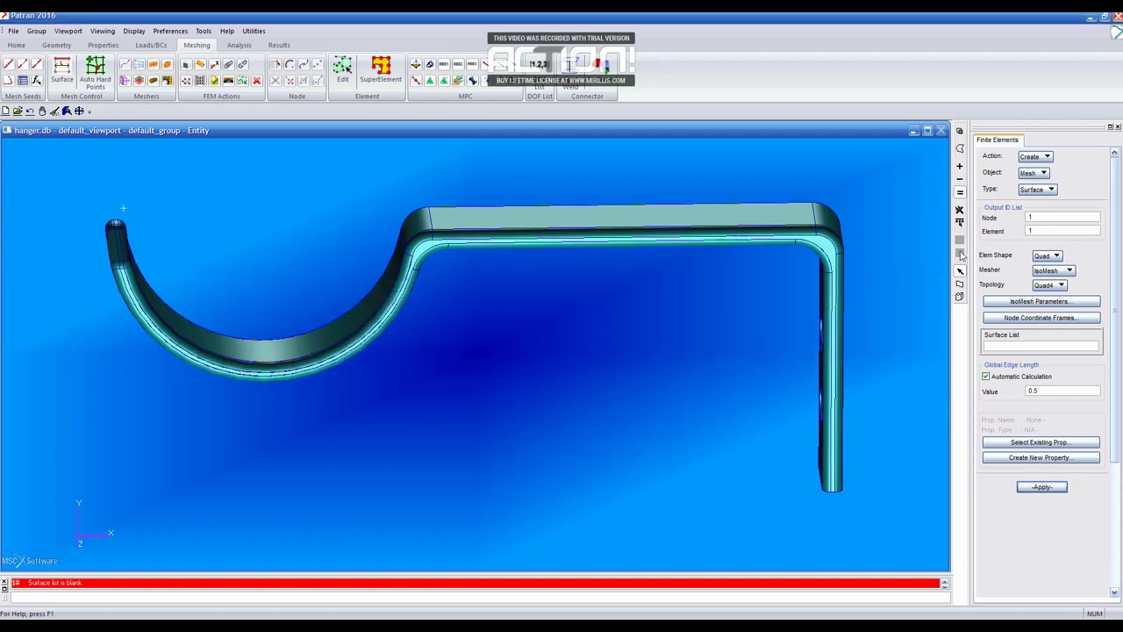
left_click(1052, 190)
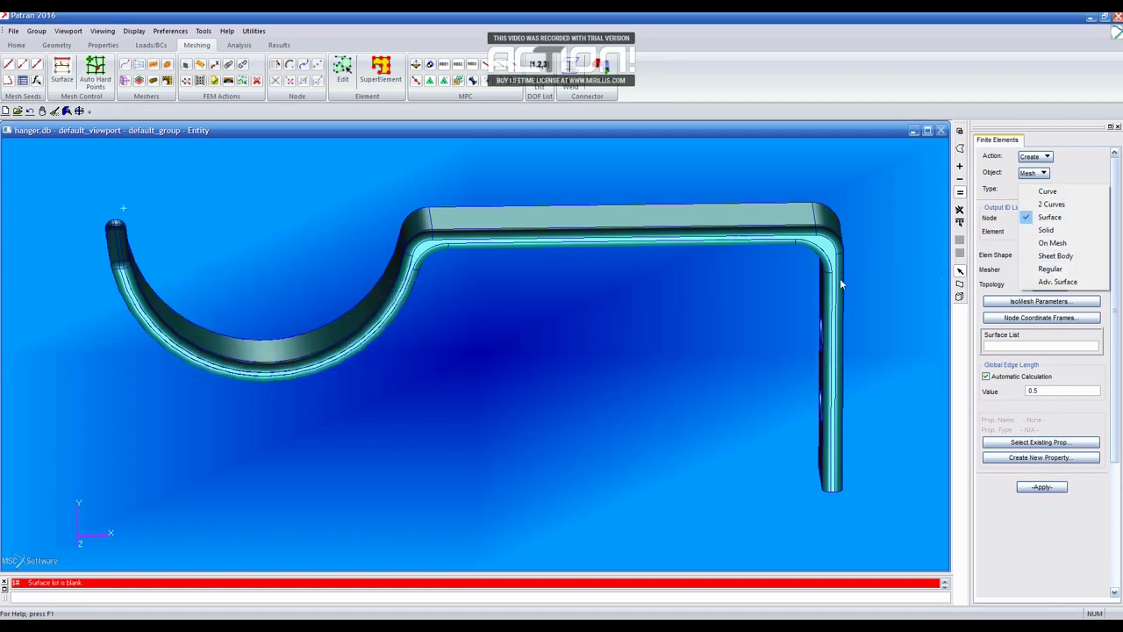
left_click(1050, 217)
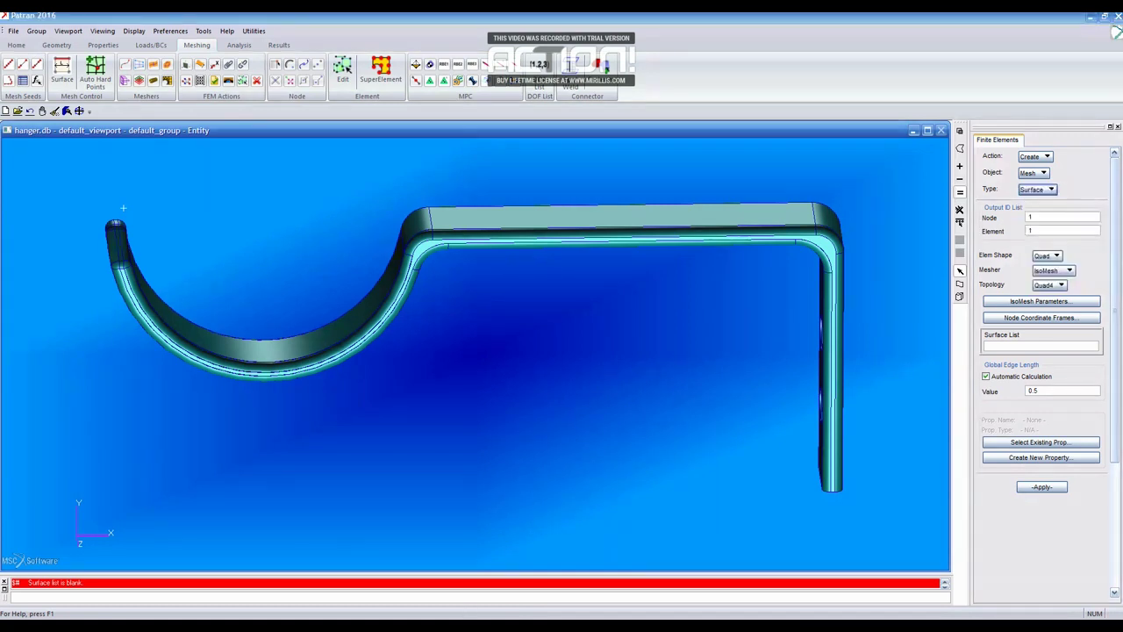
left_click(1042, 190)
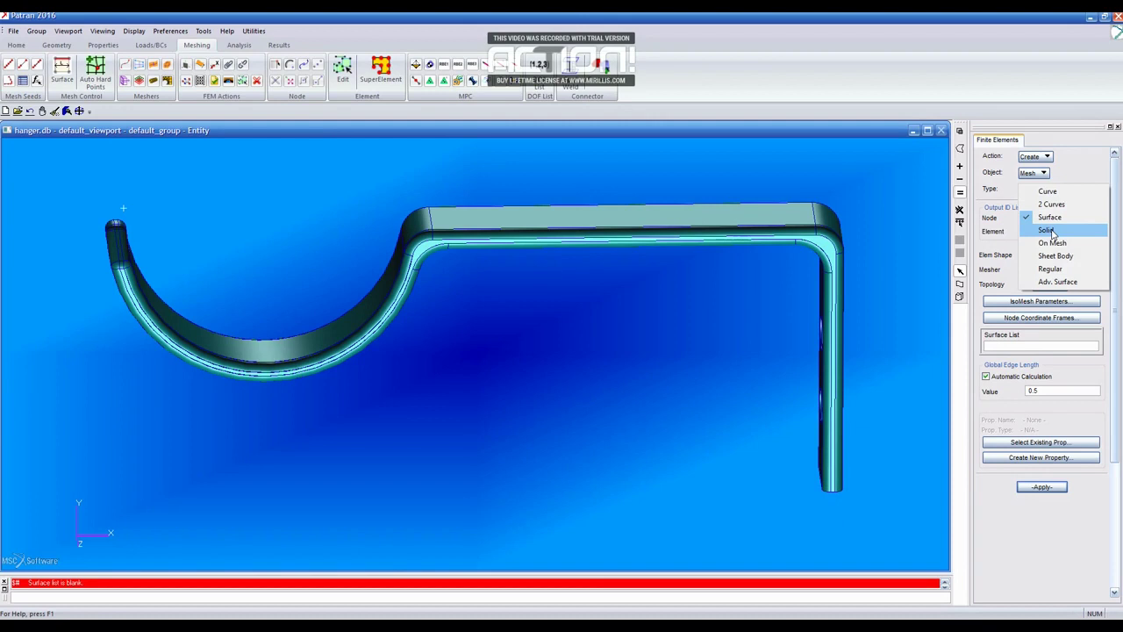
left_click(1050, 232)
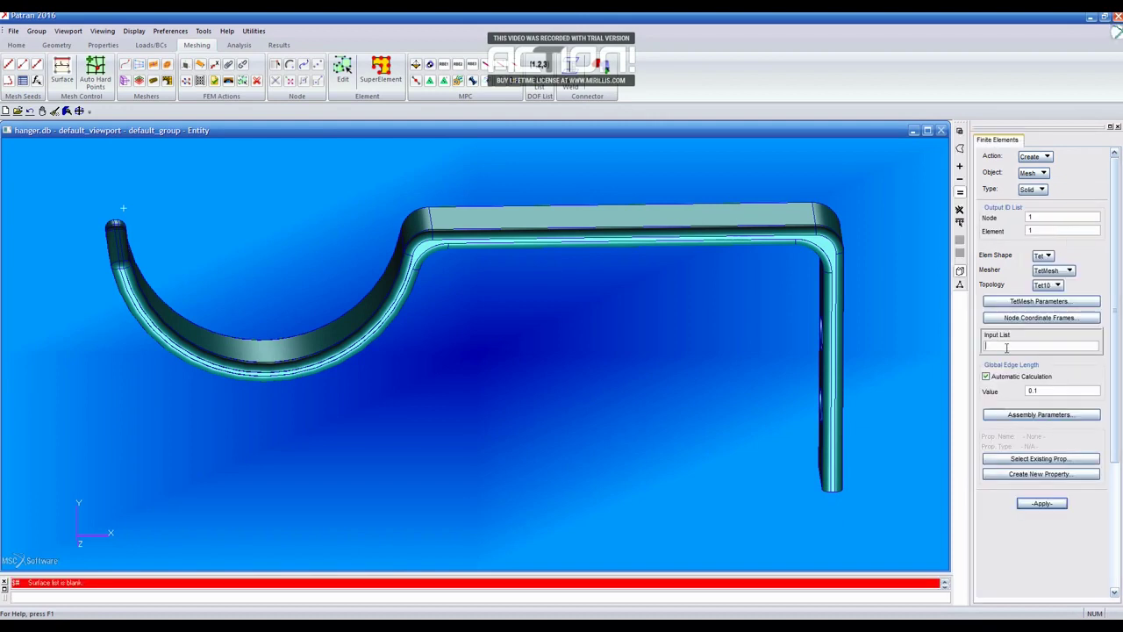
left_click(579, 236)
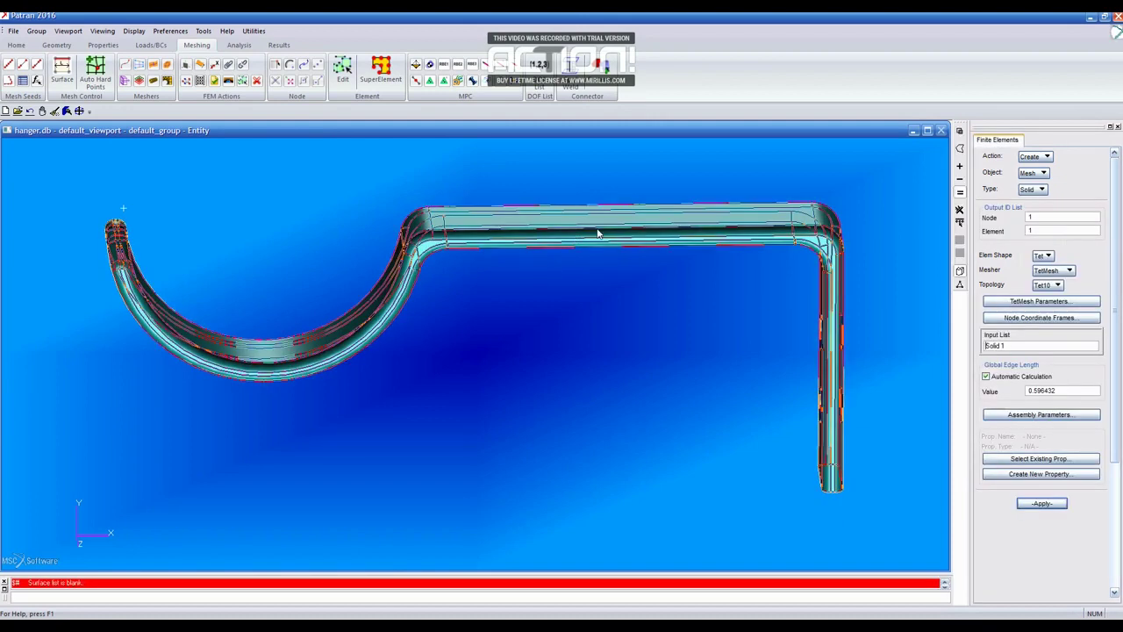
left_click(1042, 504)
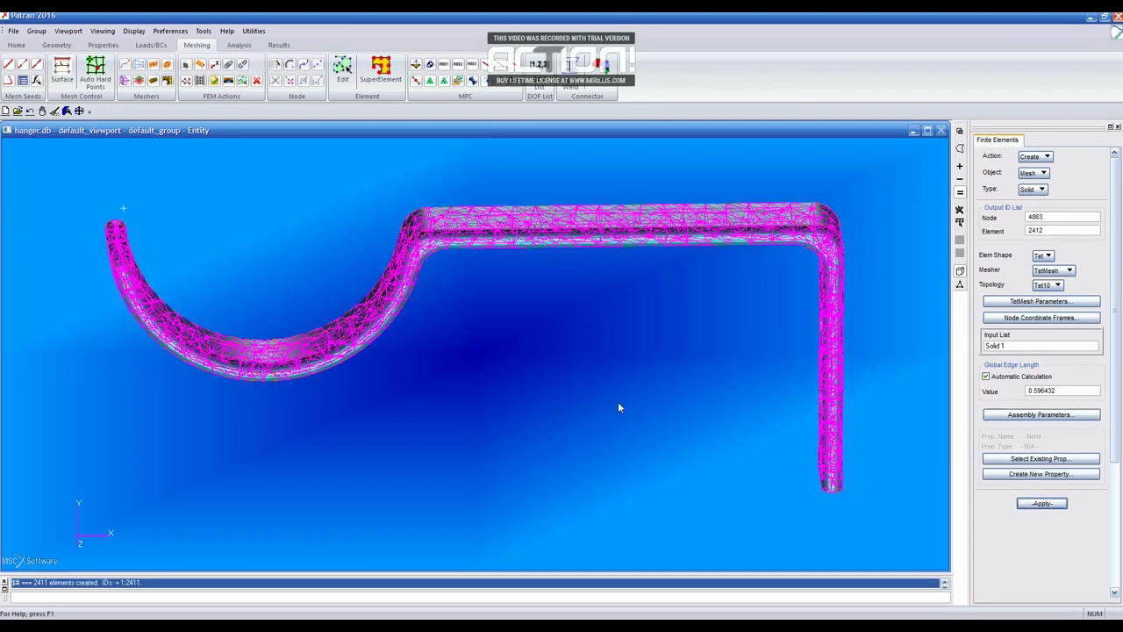
middle_click_drag(619, 407, 570, 472)
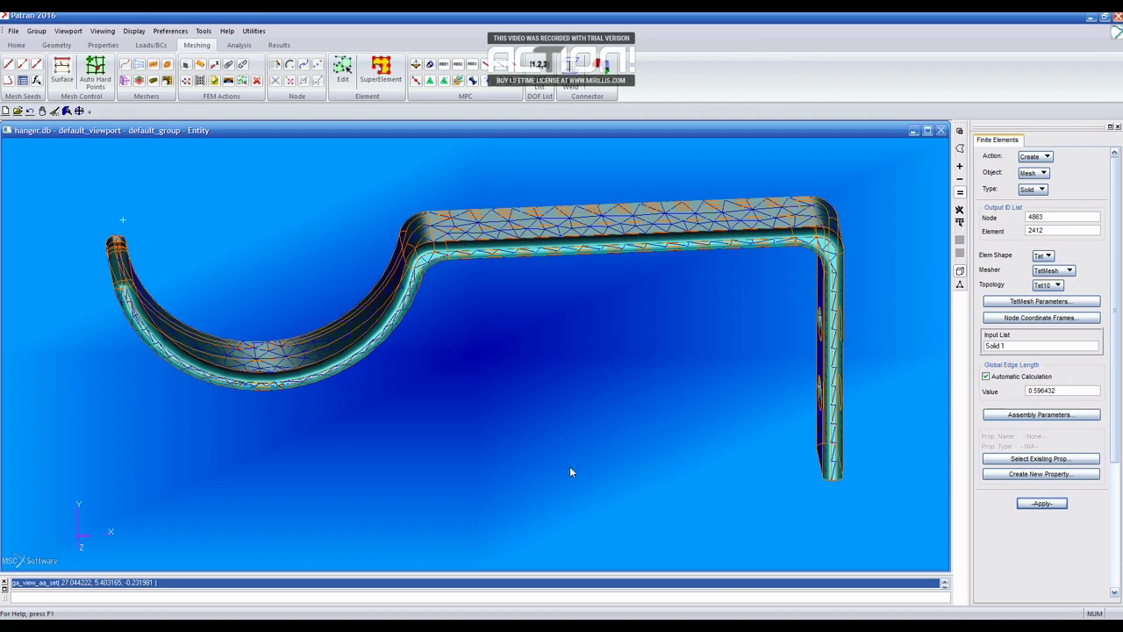
Step: Define an element-uniform Total Load and enter its <F1 F2 F3> load vector
left_click(172, 45)
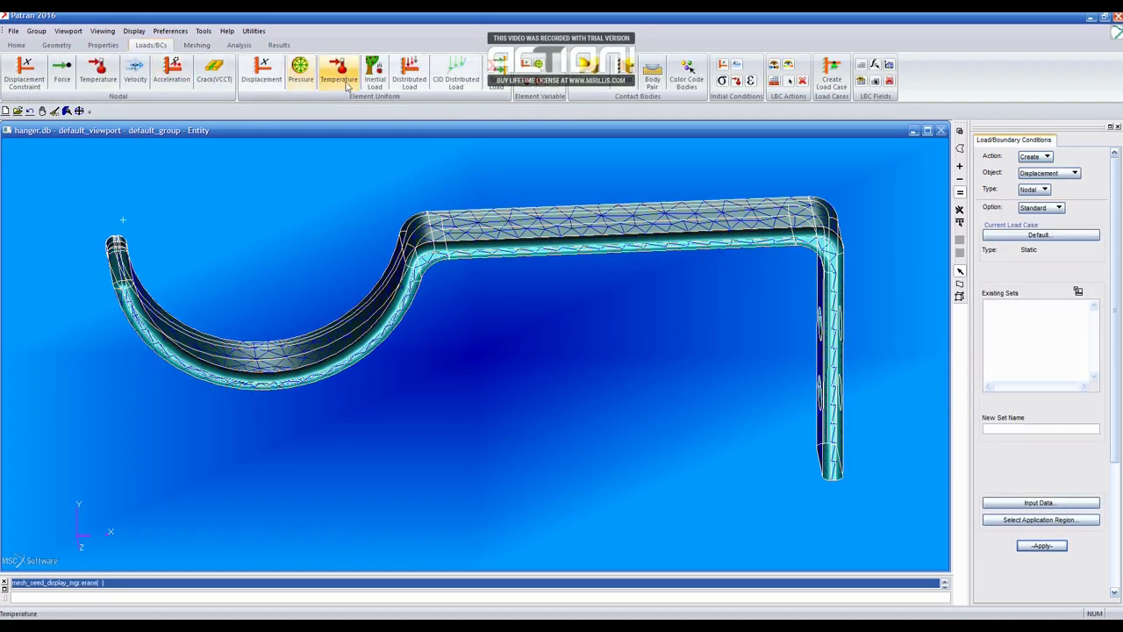
left_click(493, 70)
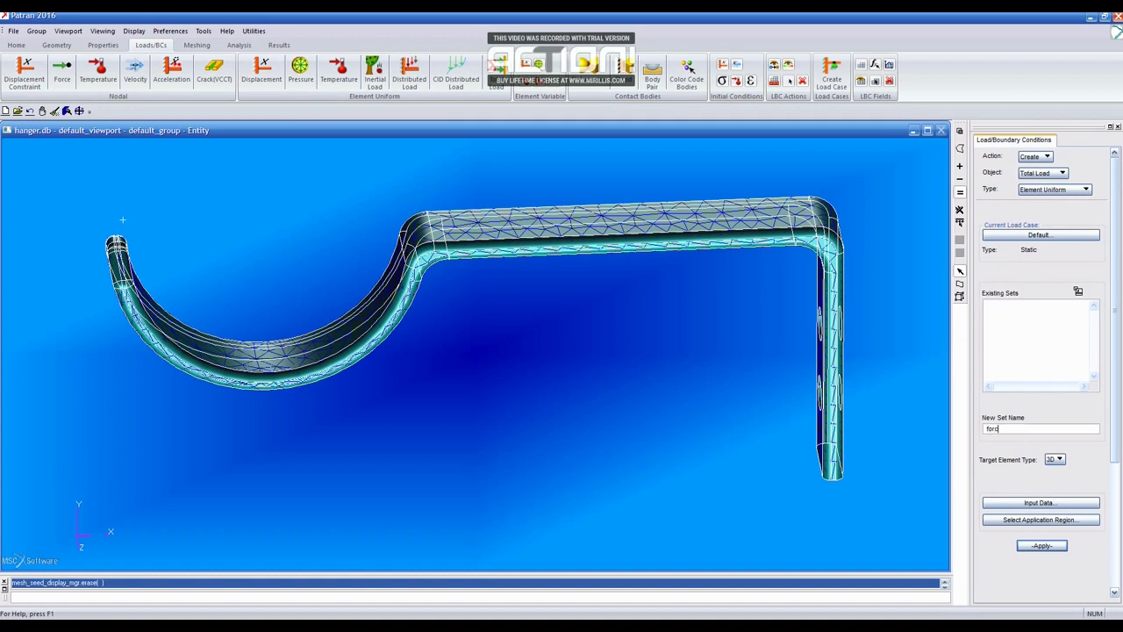
left_click(1044, 502)
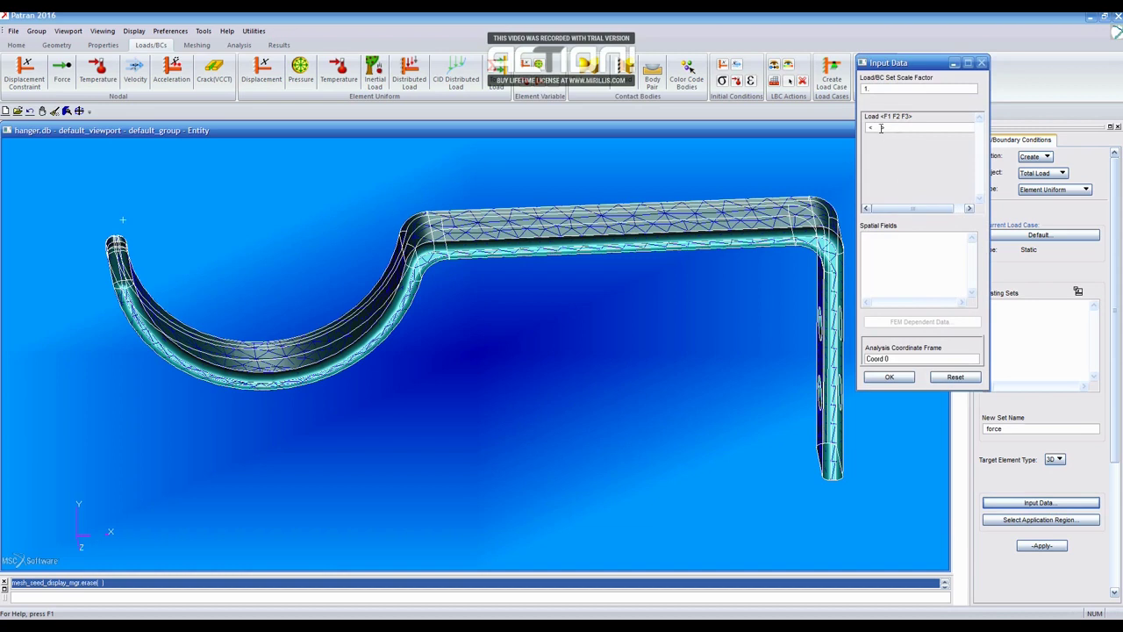
left_click(881, 128)
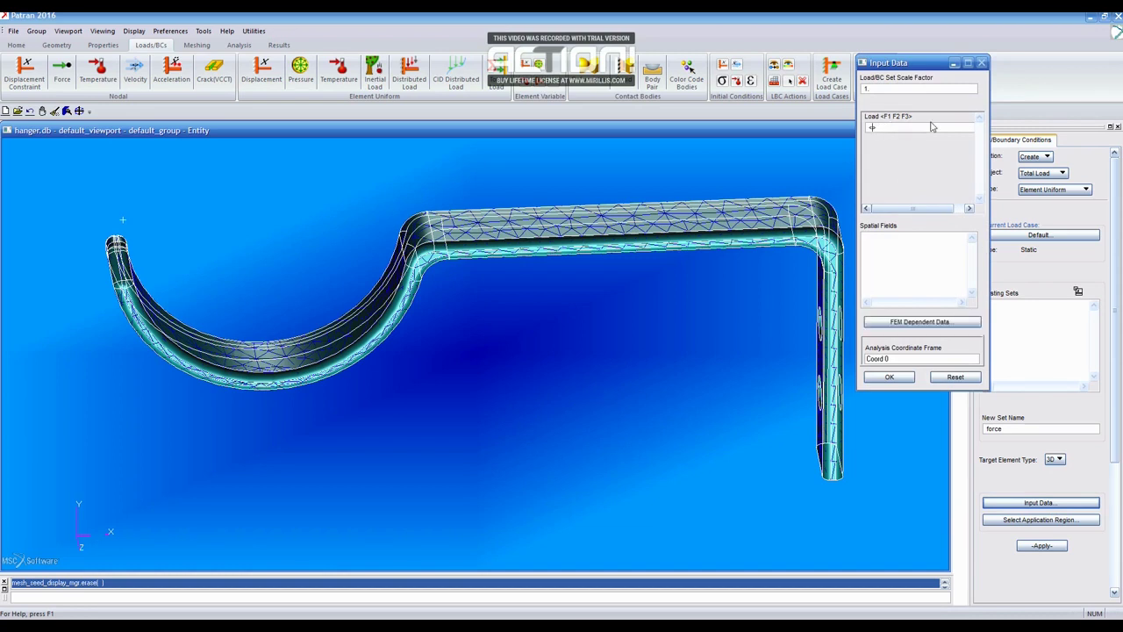
type("0 -200 0>")
left_click(890, 376)
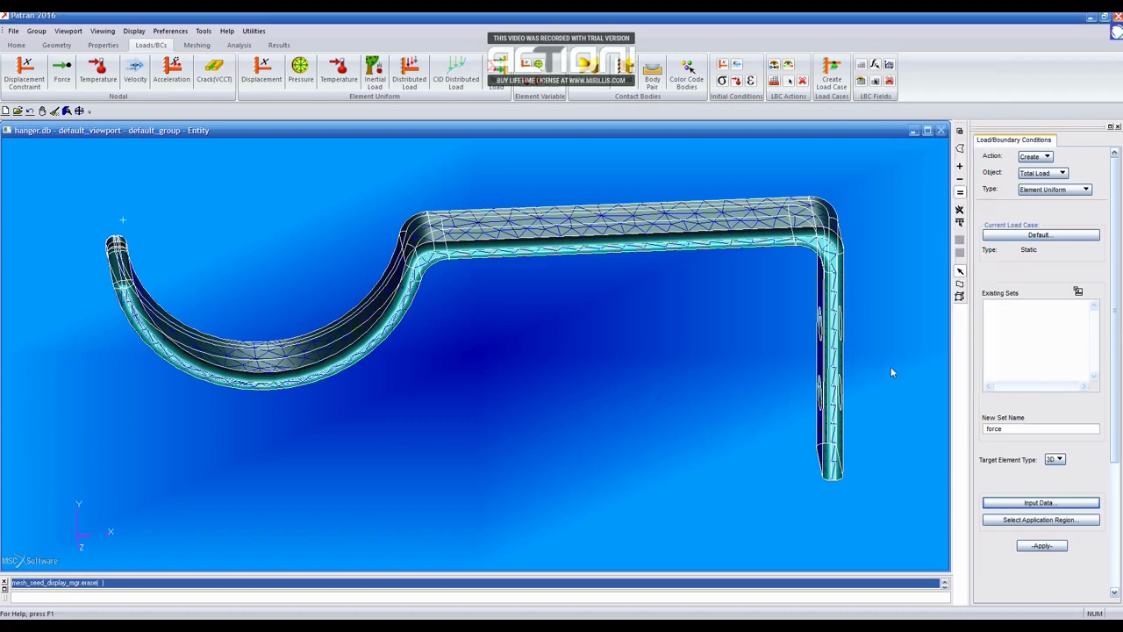
Step: Apply the 'force' load set to the hanger's curved hook face, Solid 1.30
left_click(1034, 521)
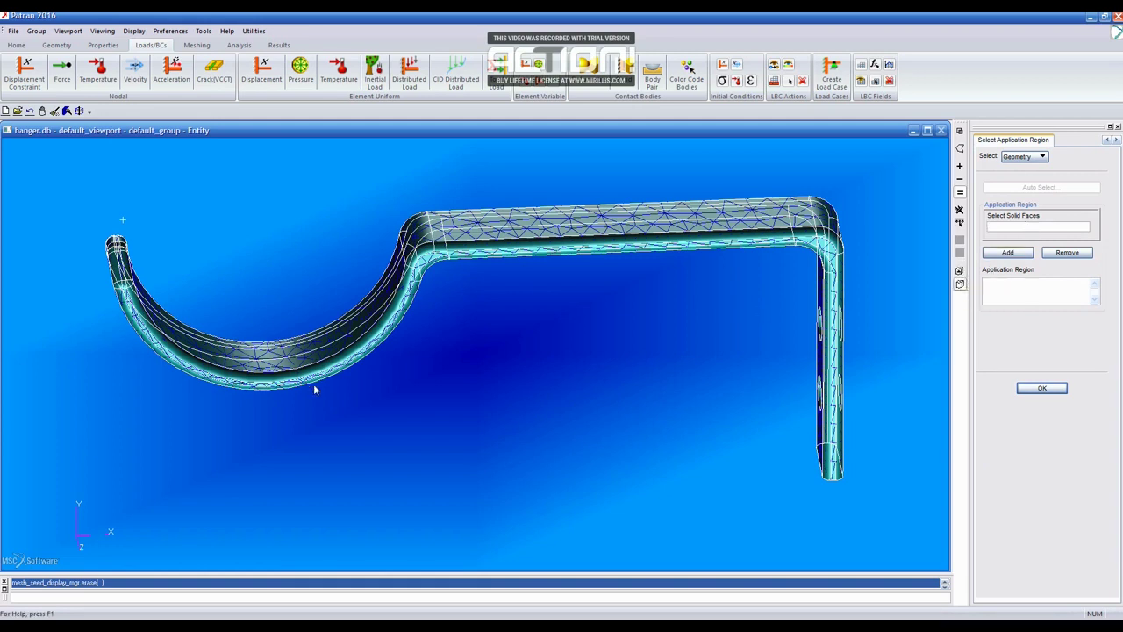
mouse_move(314, 383)
middle_mouse_down()
mouse_move(394, 439)
mouse_move(306, 394)
middle_mouse_up()
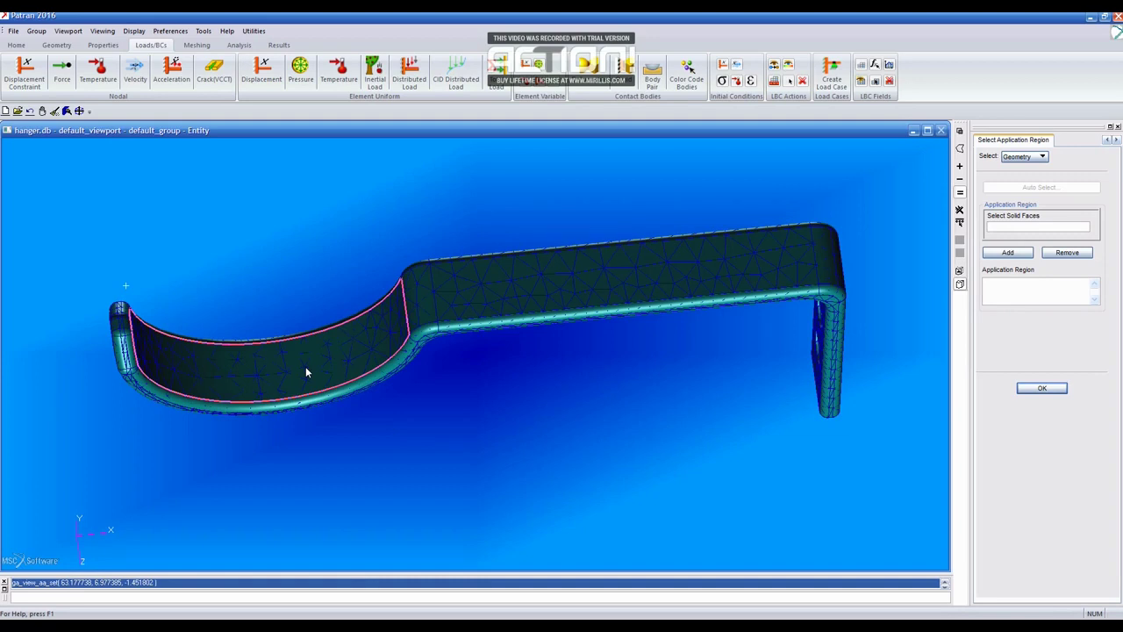
left_click(305, 370)
left_click(1008, 253)
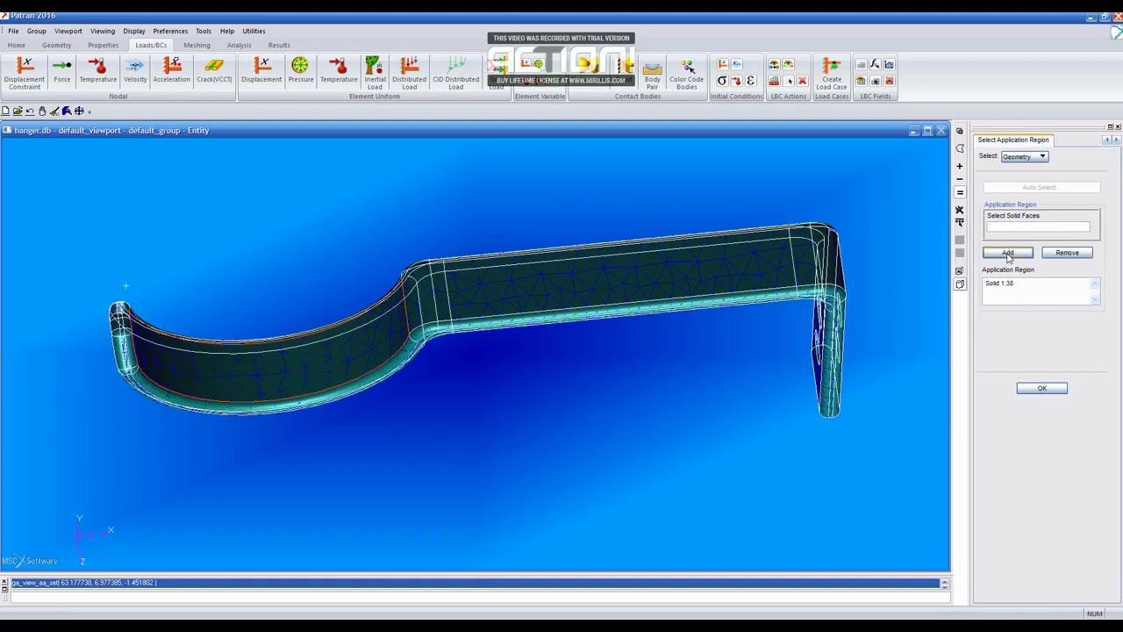
left_click(1043, 389)
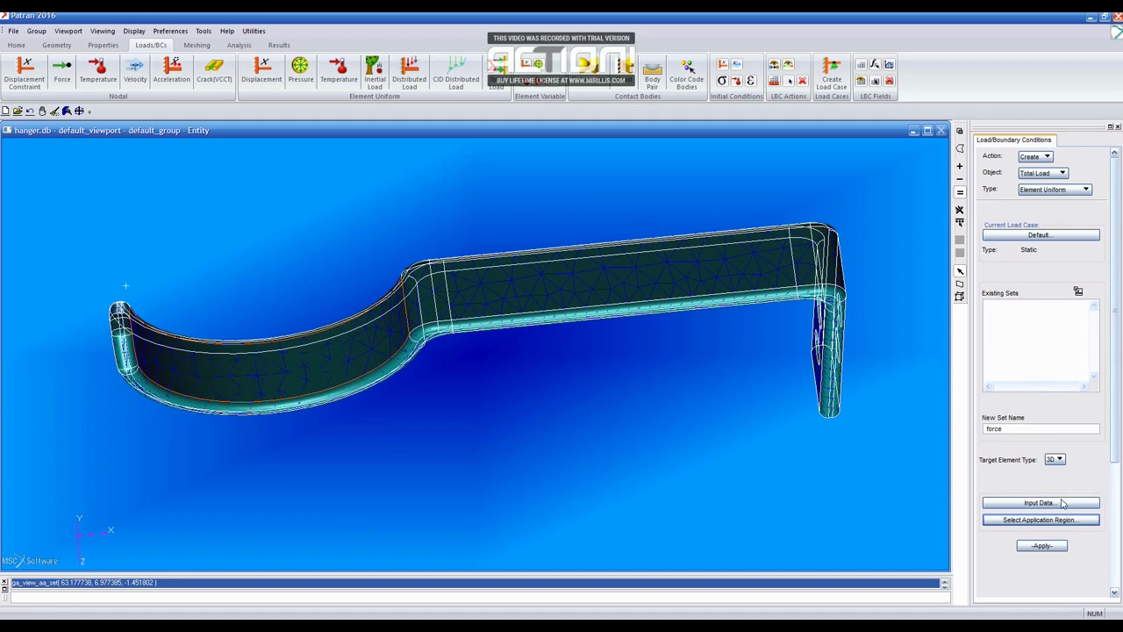
left_click(1041, 545)
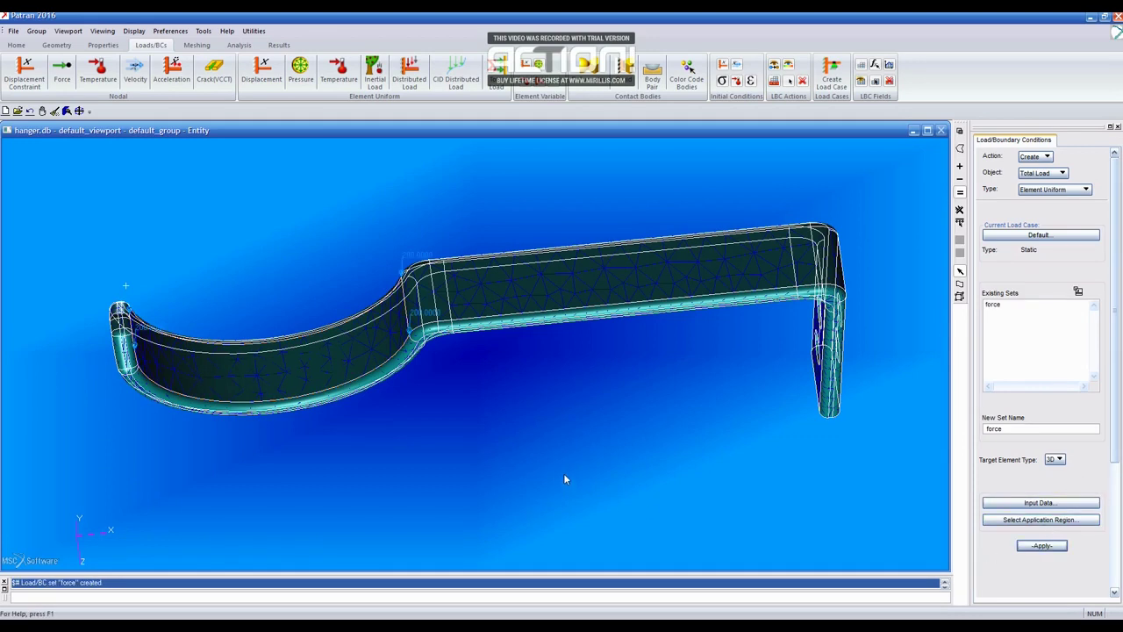
mouse_move(564, 479)
middle_mouse_down()
mouse_move(551, 465)
mouse_move(694, 350)
middle_mouse_up()
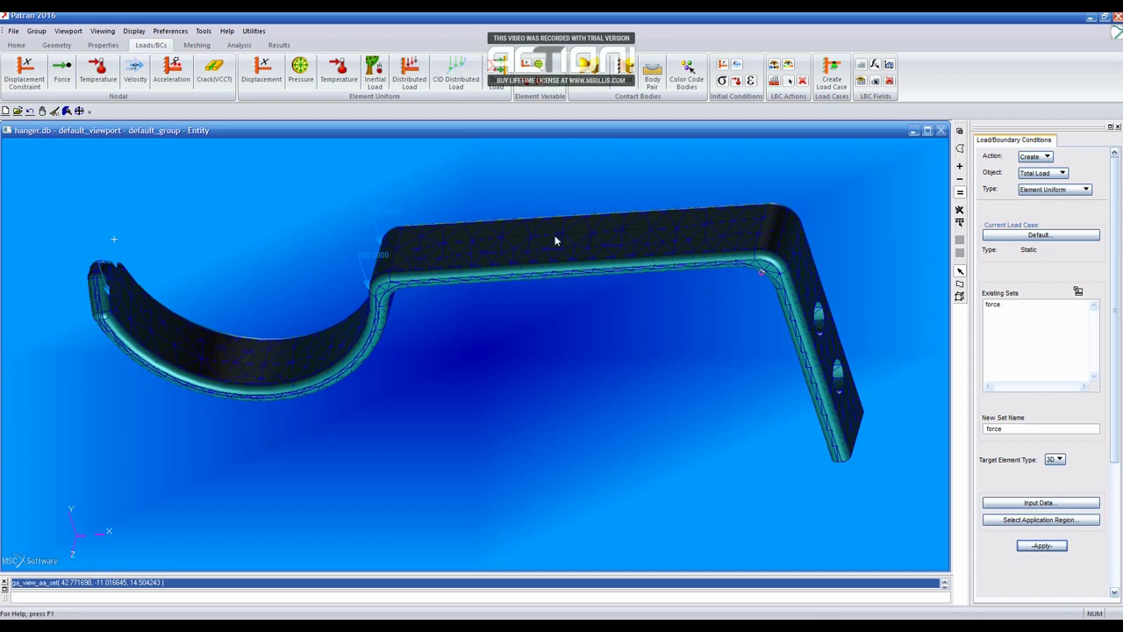
Step: Start a displacement constraint set named 'fix' with zero translations
left_click(26, 72)
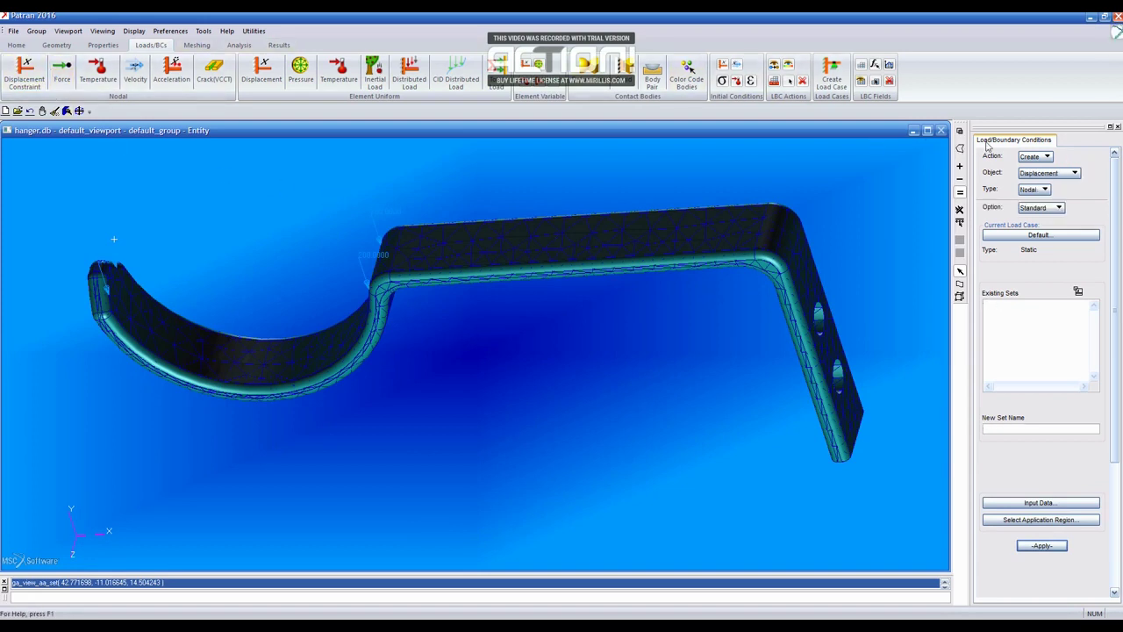
left_click(1047, 157)
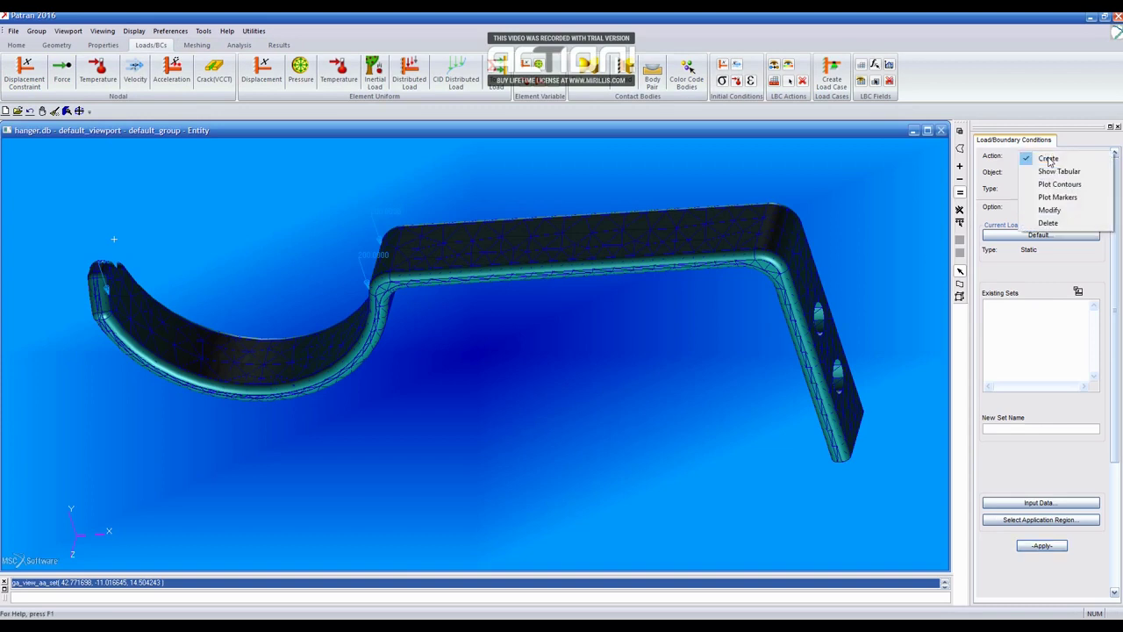
left_click(1021, 275)
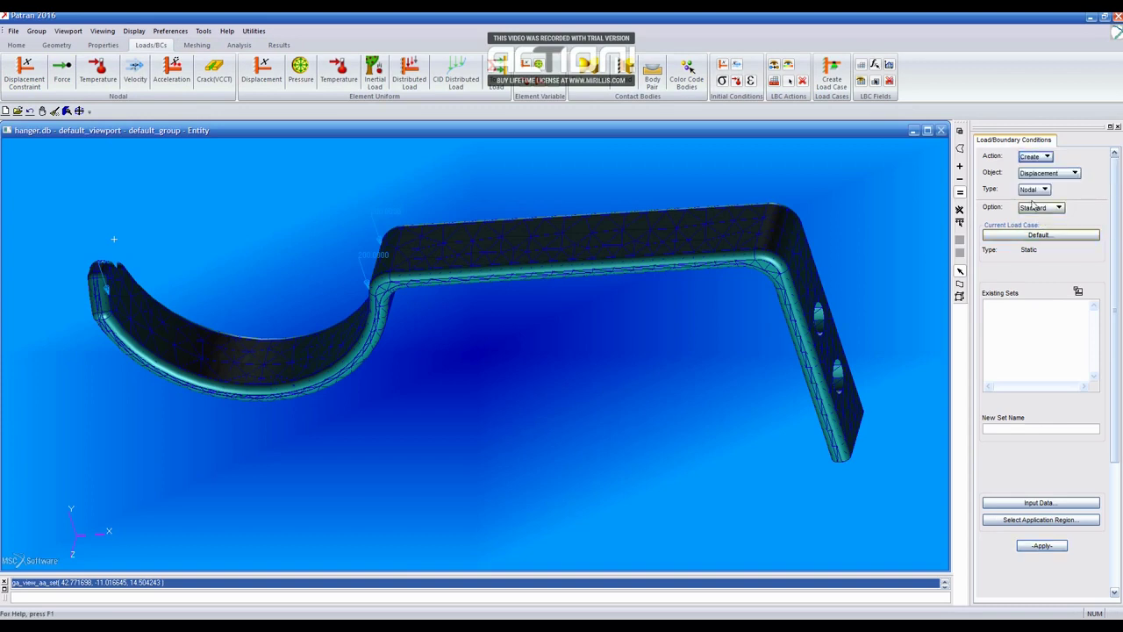
left_click(960, 287)
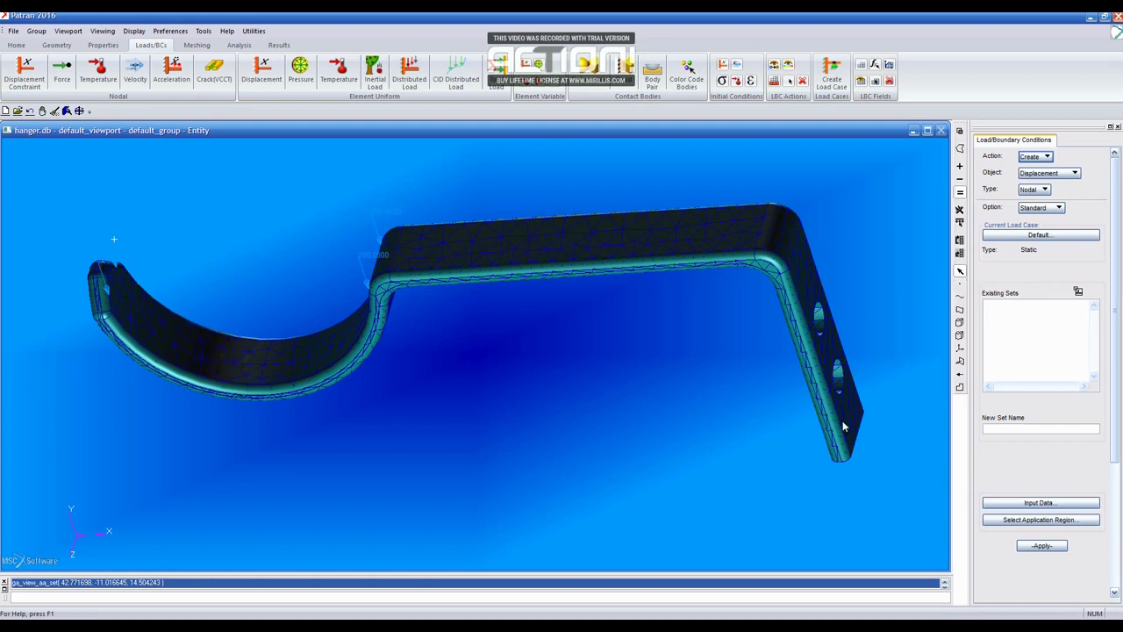
middle_click_drag(677, 427, 660, 426)
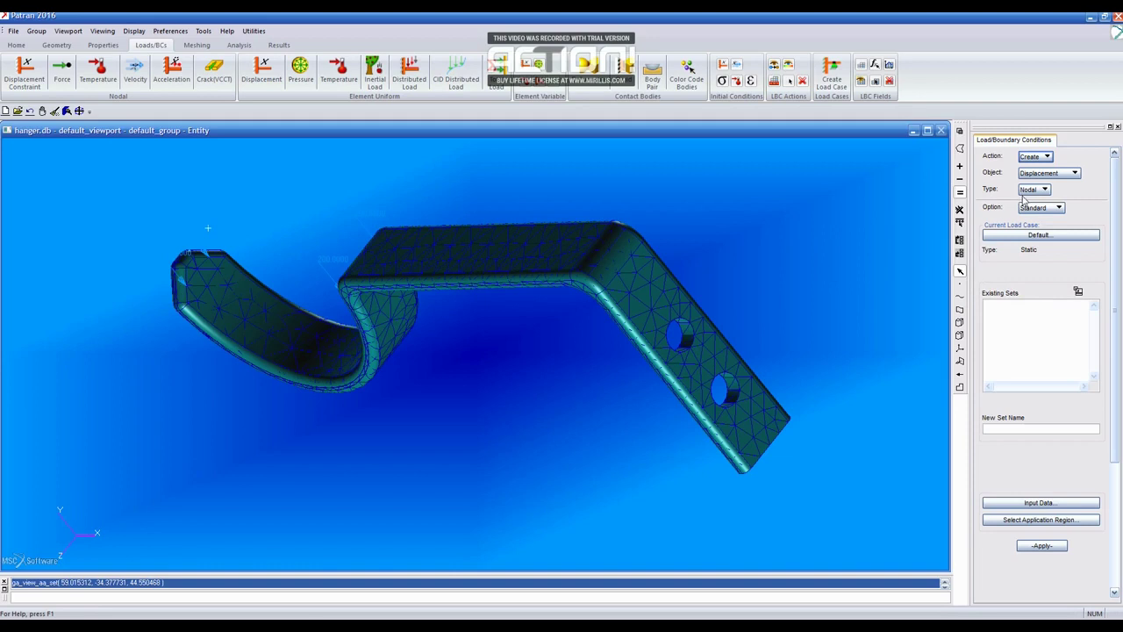
left_click(1008, 428)
left_click(1033, 504)
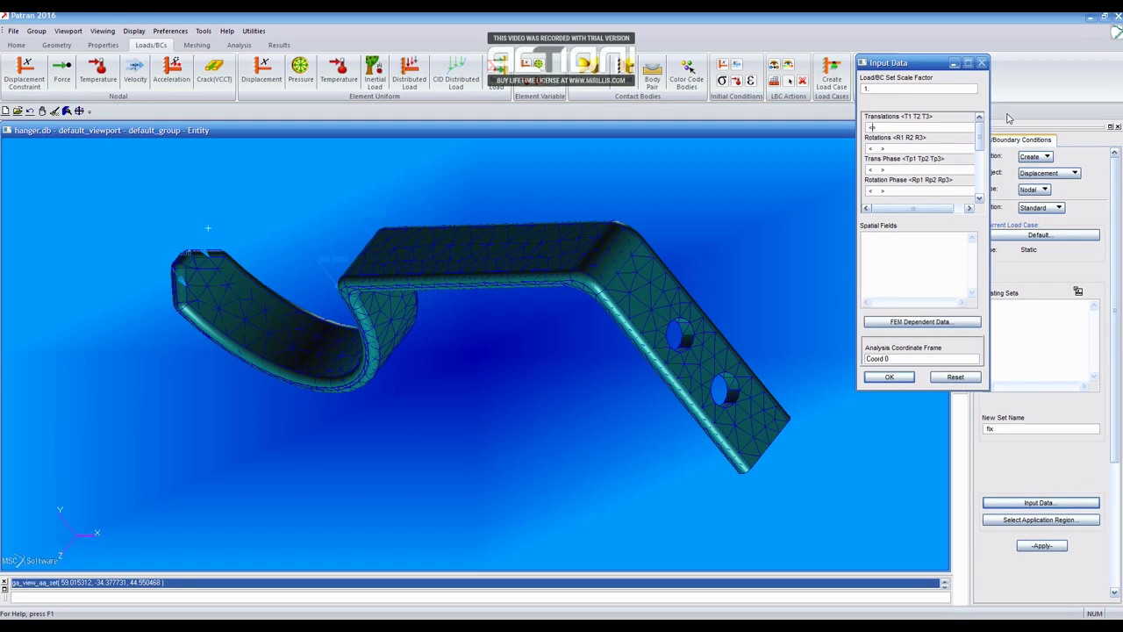
type("0")
left_click(895, 378)
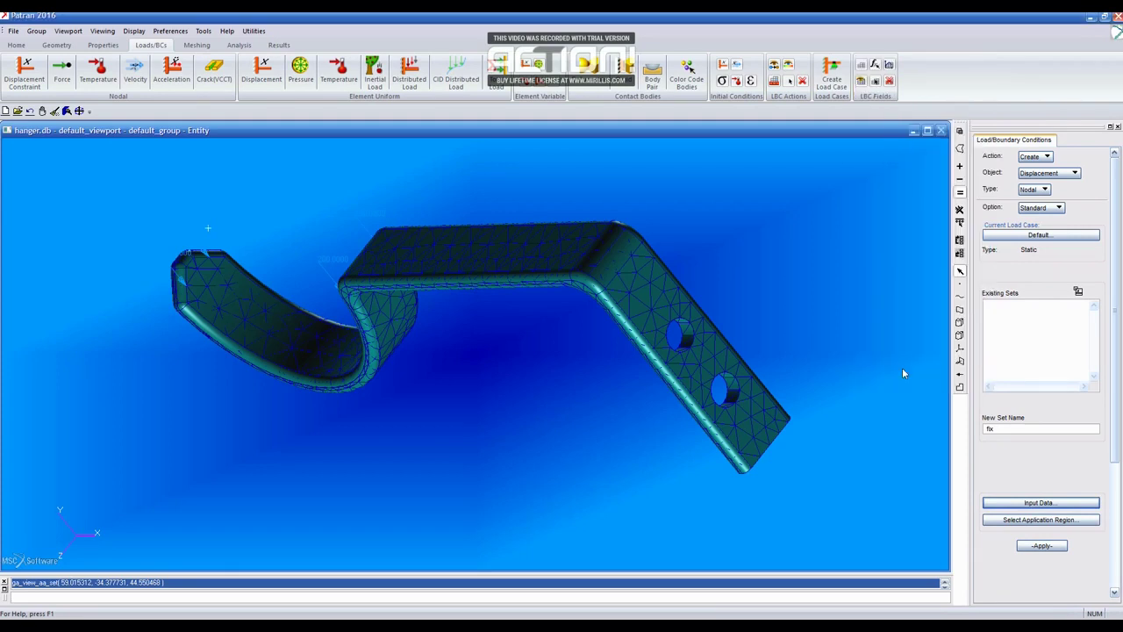
Step: Apply the 'fix' constraint to both bolt-hole faces, Solid 1.28 and 1.31
left_click(1039, 519)
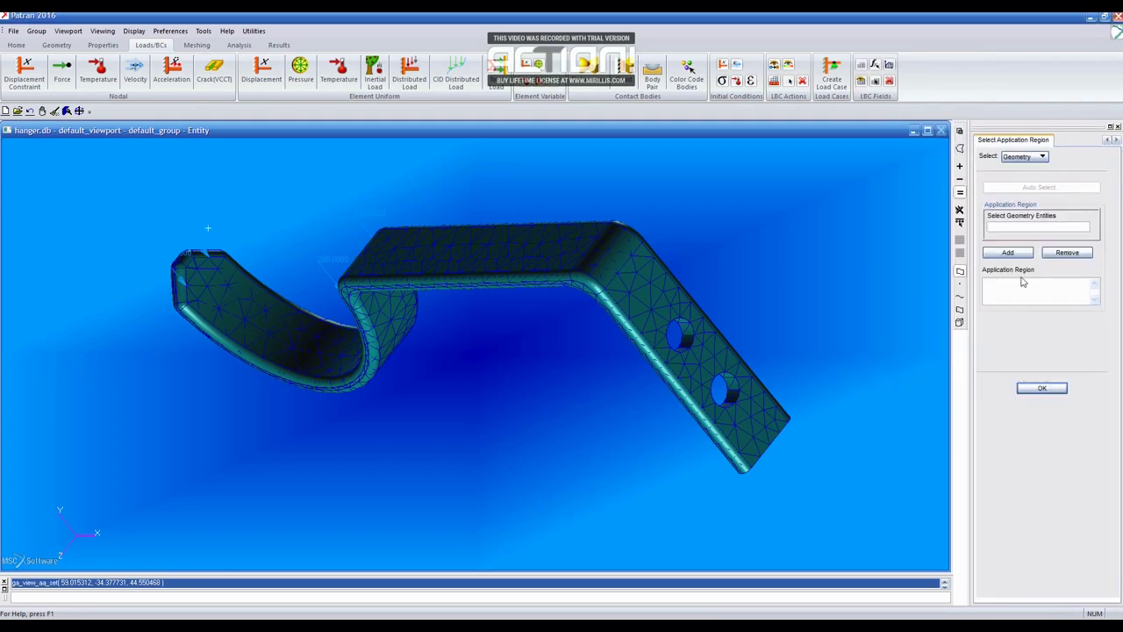
left_click(1026, 158)
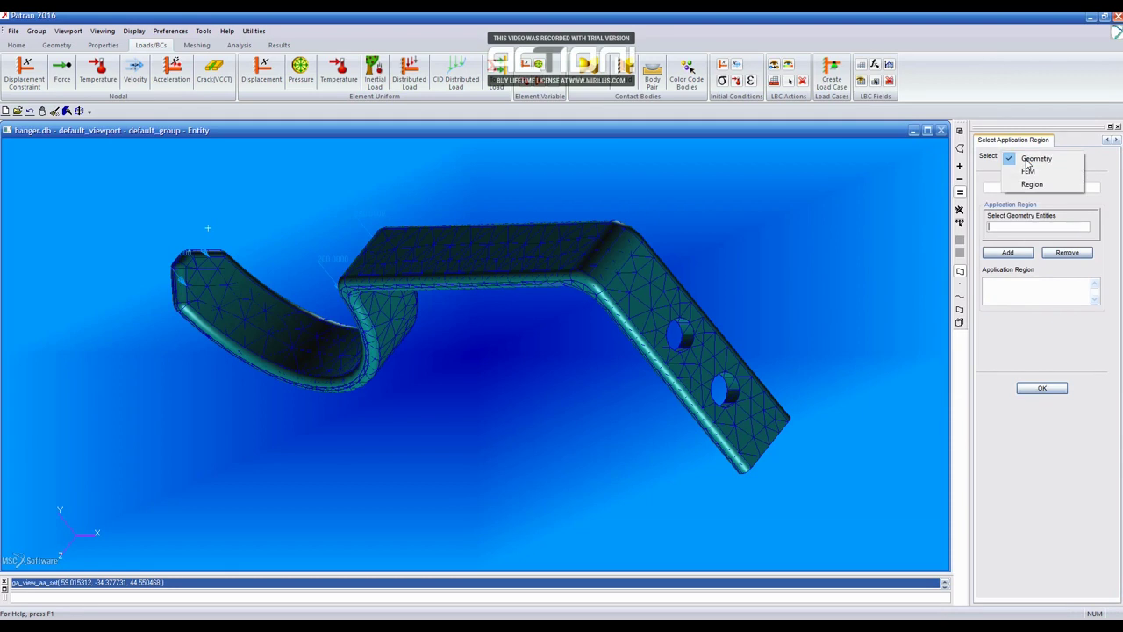
left_click(1094, 179)
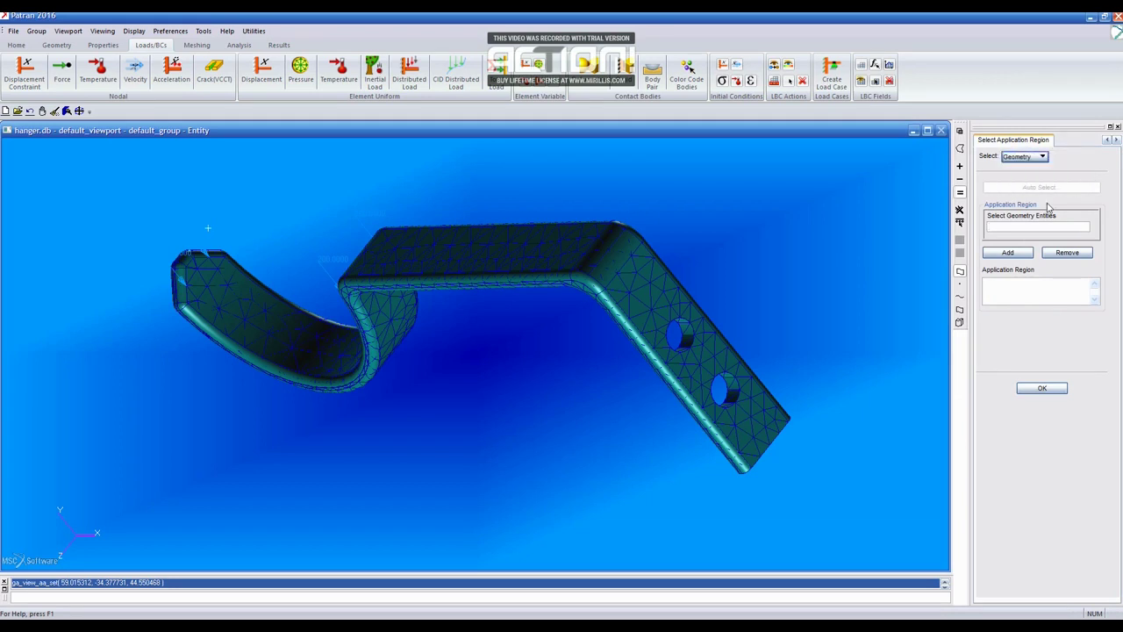
left_click(960, 312)
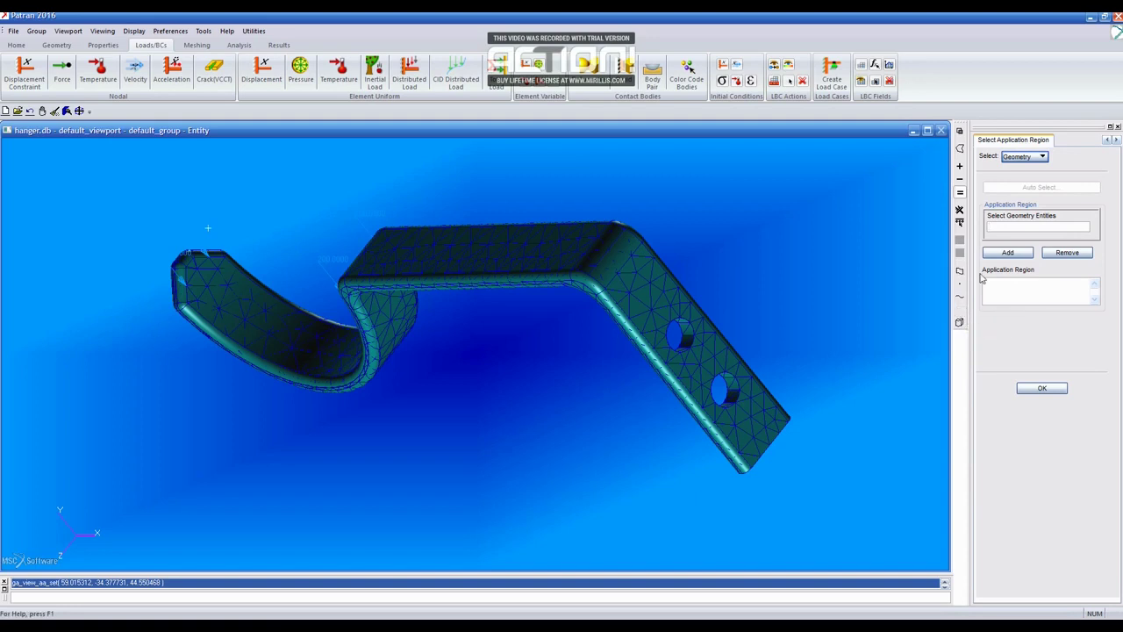
left_click(686, 348)
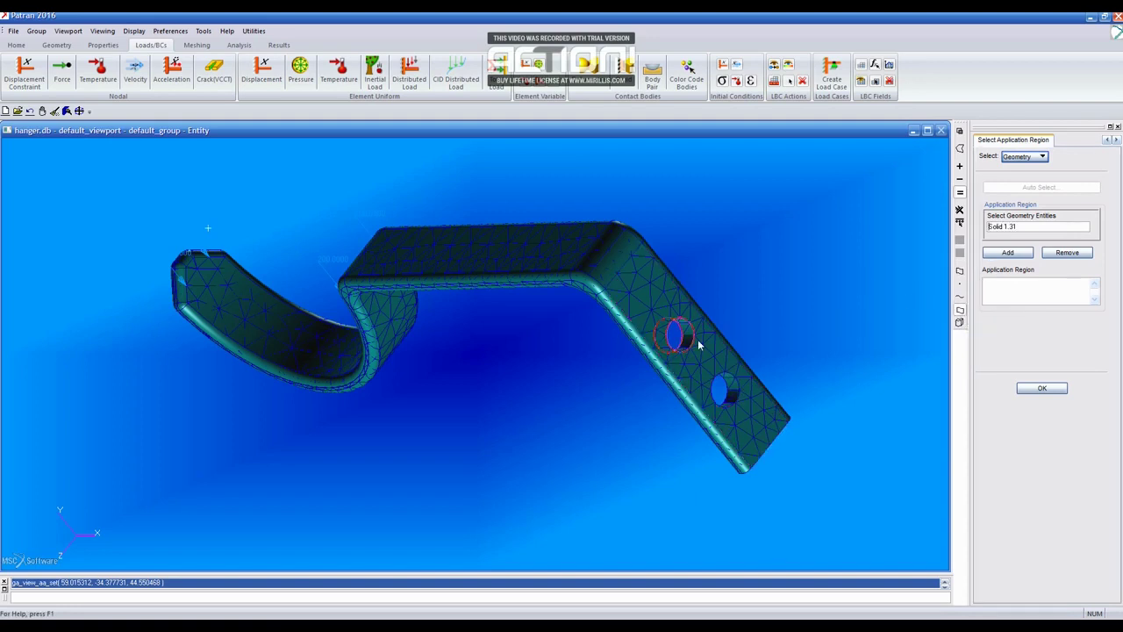
left_click(1000, 252)
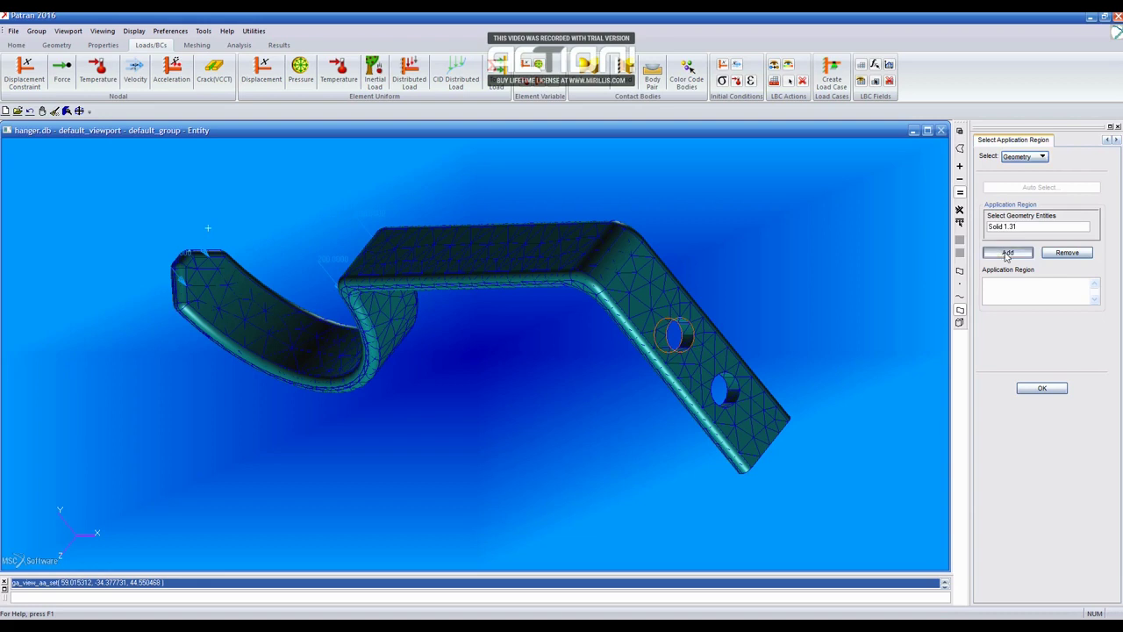
left_click(725, 395)
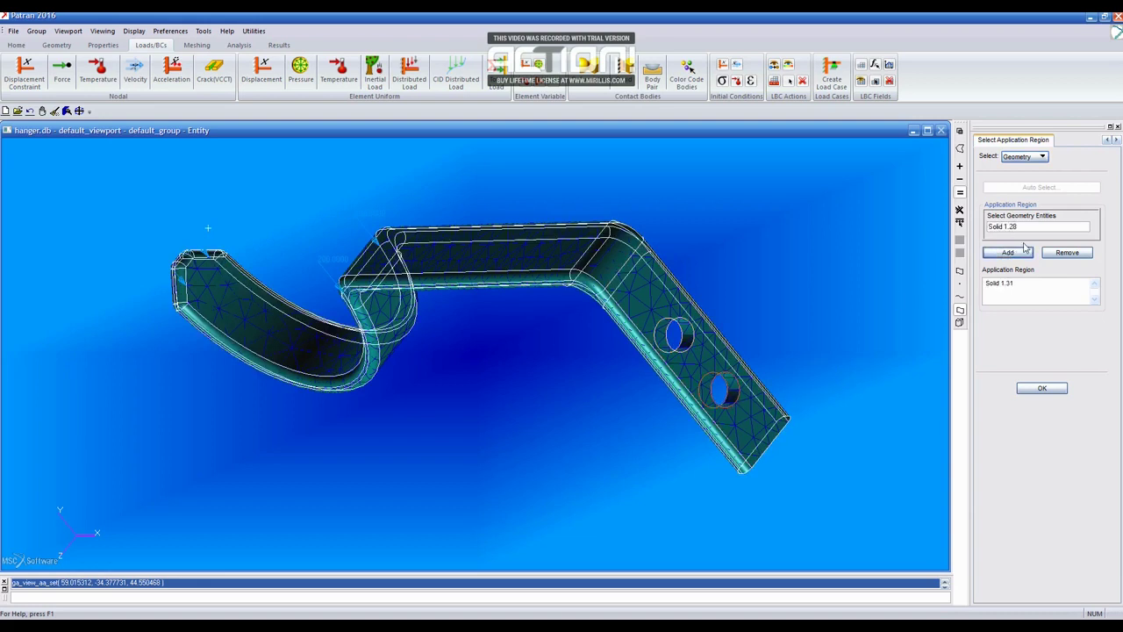
left_click(1009, 253)
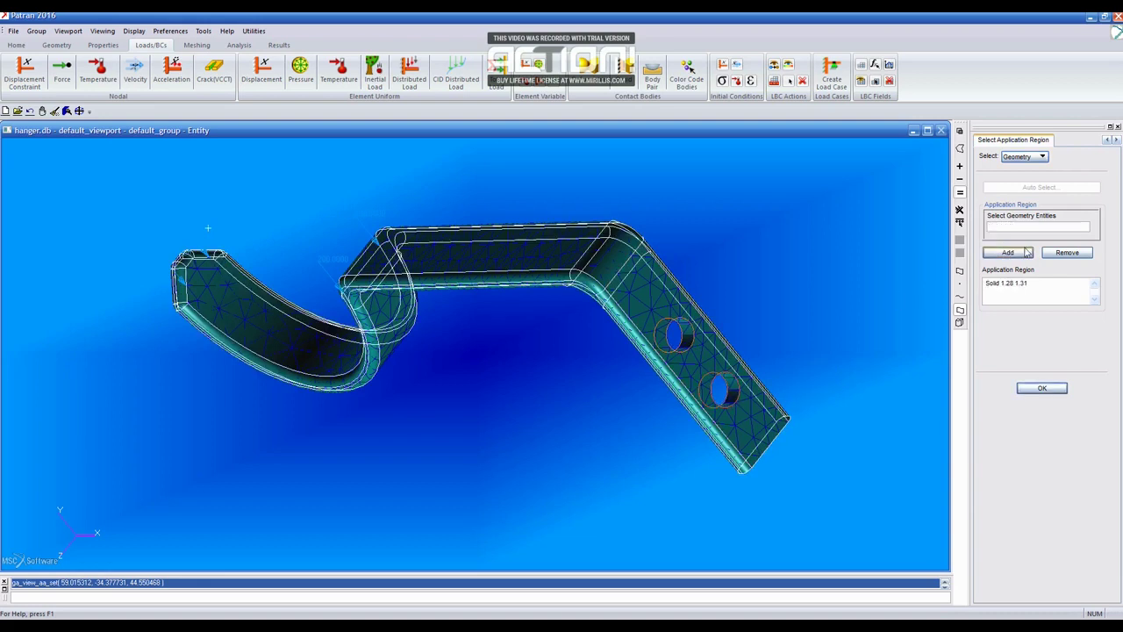
left_click(1049, 392)
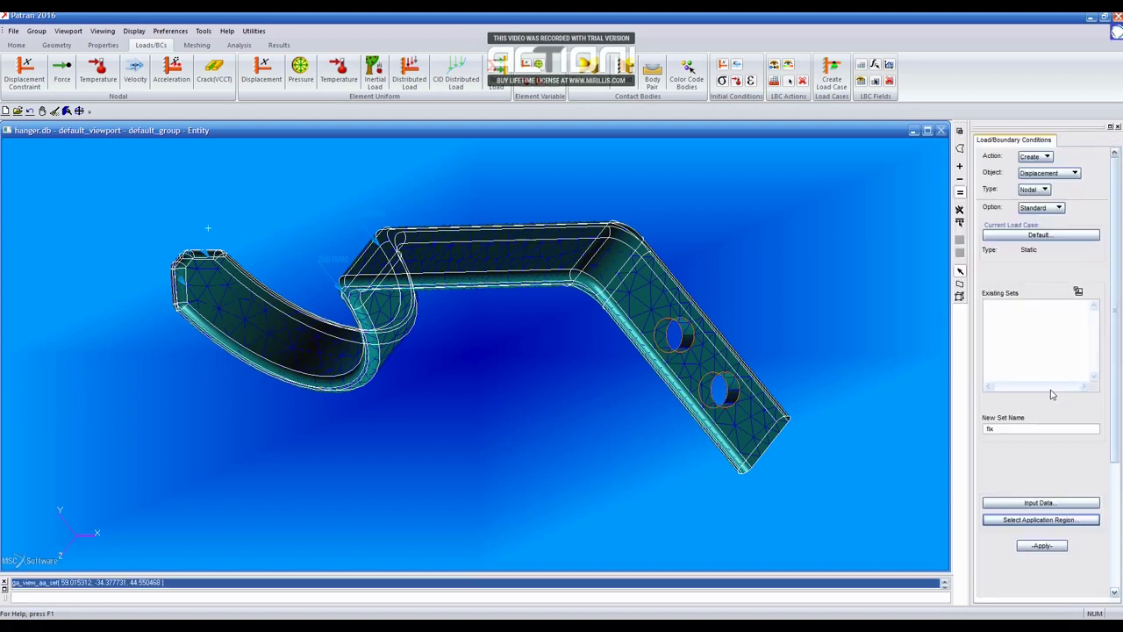
left_click(1042, 546)
mouse_move(660, 517)
middle_mouse_down()
mouse_move(638, 511)
mouse_move(659, 507)
middle_mouse_up()
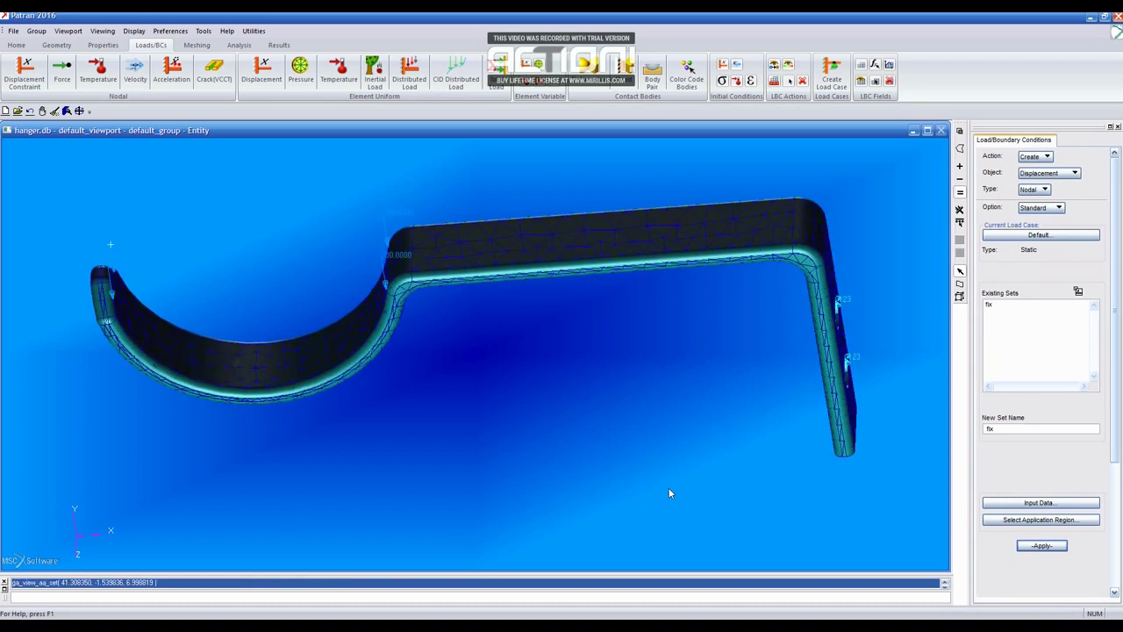
Step: Create isotropic material 'aluminum' with manually entered elastic modulus and Poisson ratio
left_click(102, 45)
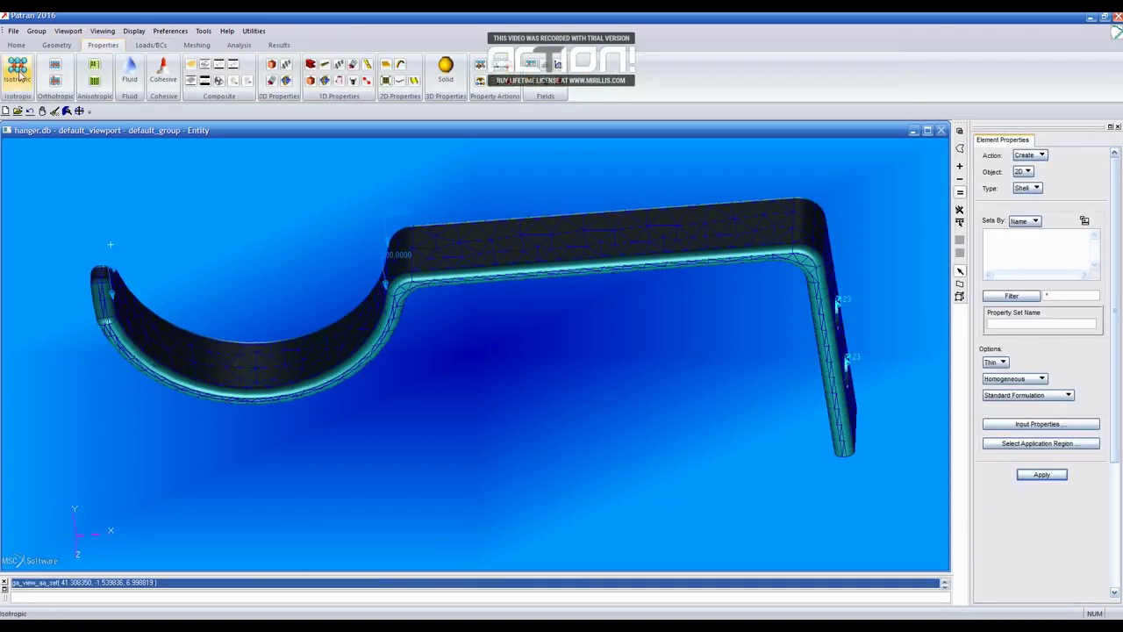
left_click(19, 77)
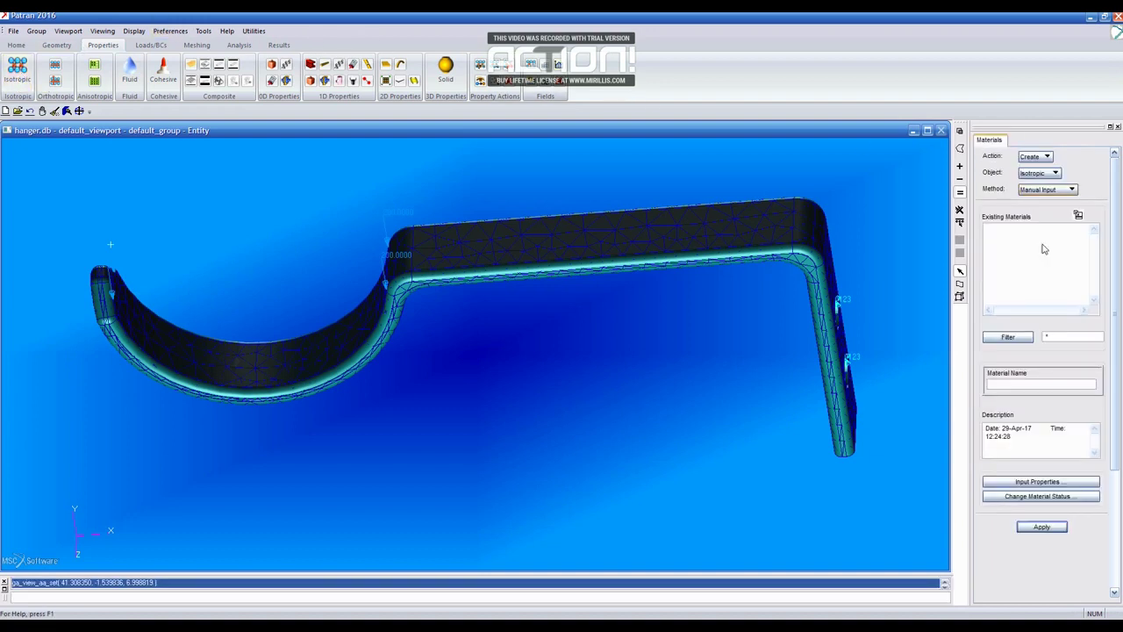
left_click(1016, 383)
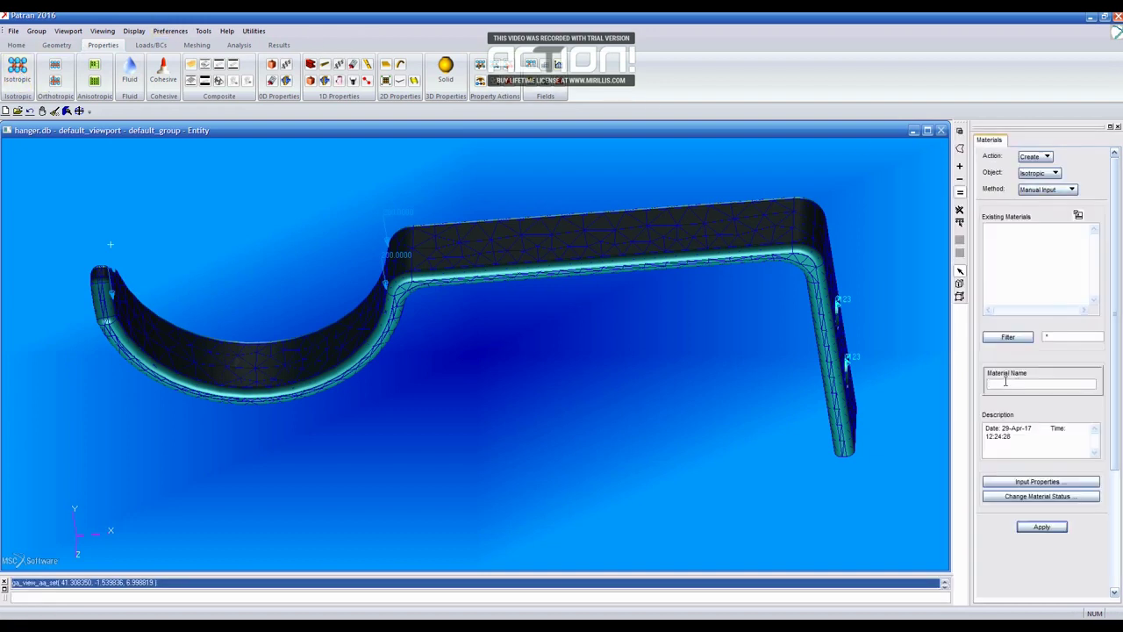
type("aluminum")
left_click(1026, 482)
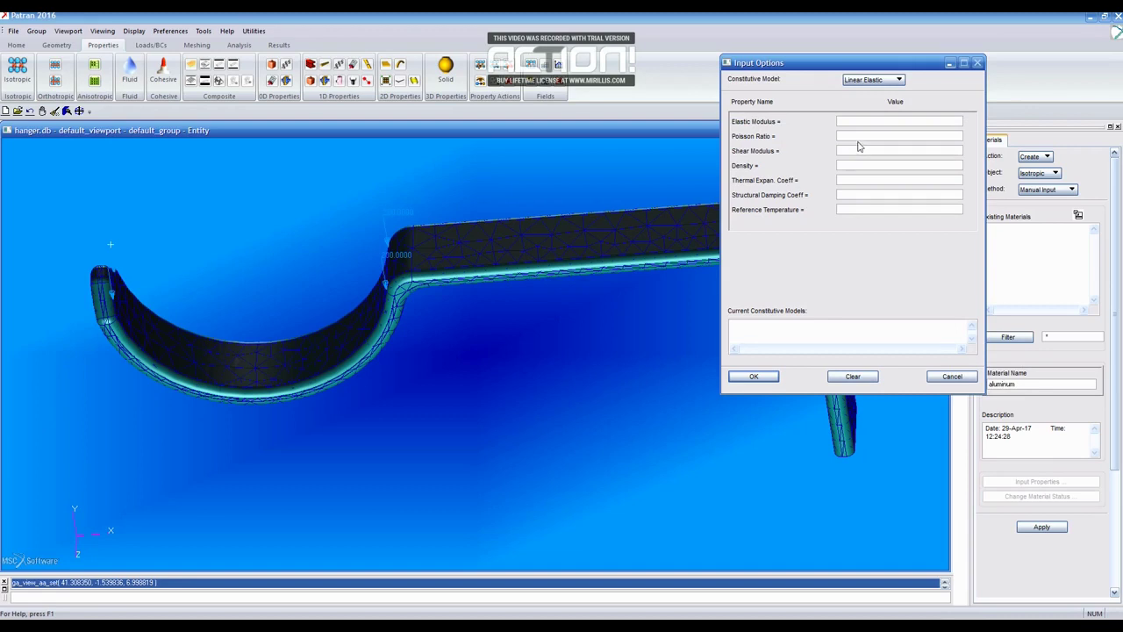
left_click(853, 121)
type("10e6")
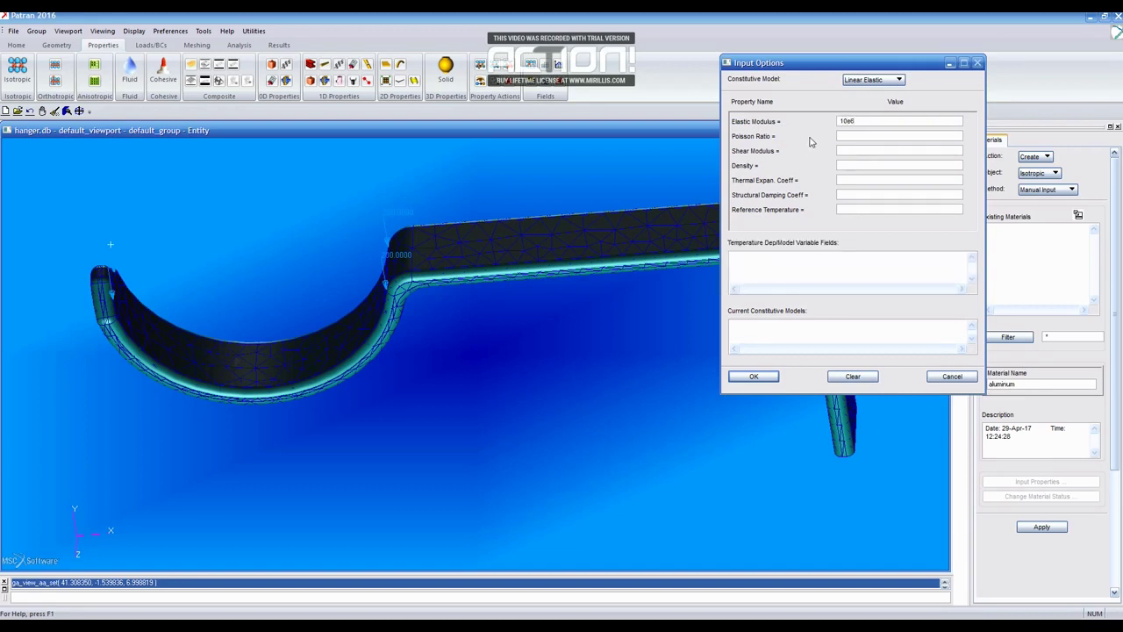
left_click(841, 135)
type("0.3")
left_click(759, 377)
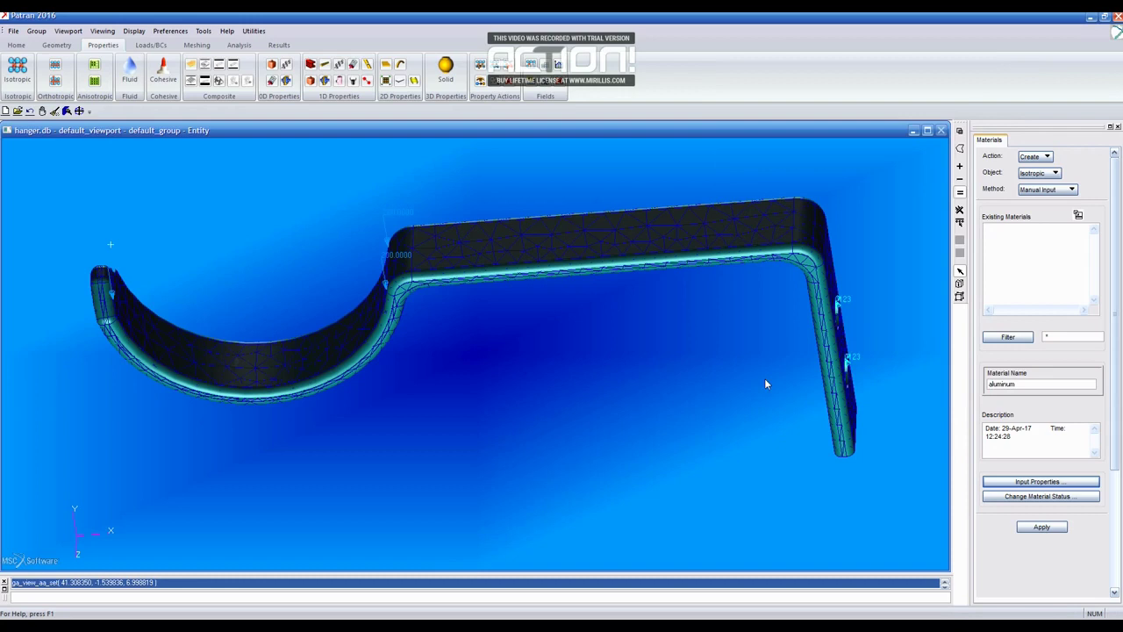
left_click(1041, 527)
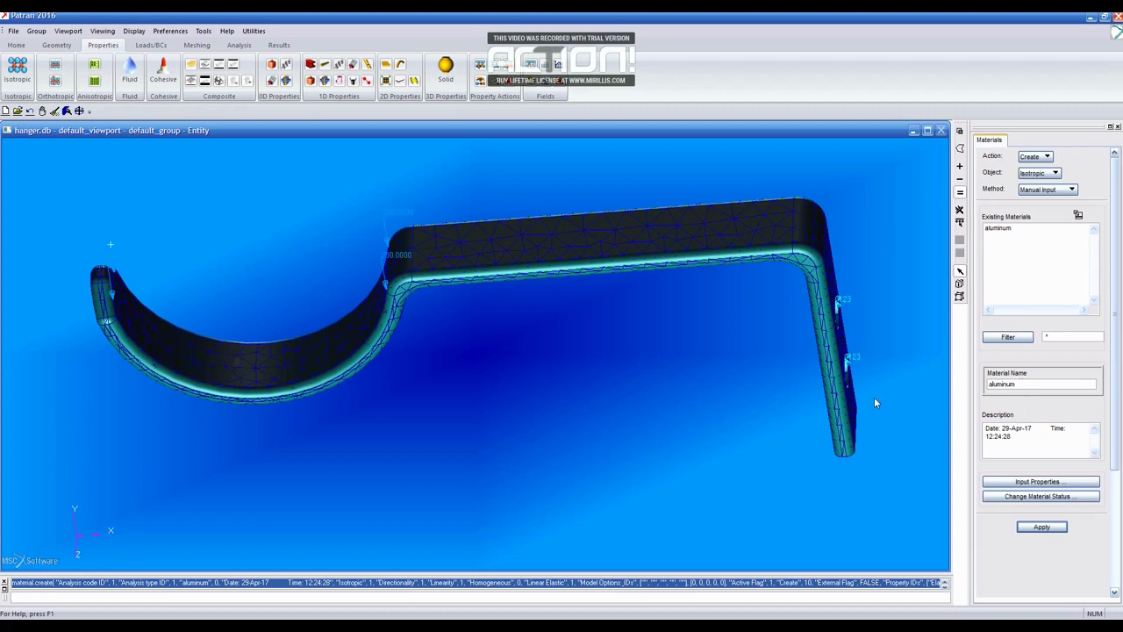
Step: Create solid property set 'aluminum_hanger' using aluminum, applied to Solid 1
left_click(446, 70)
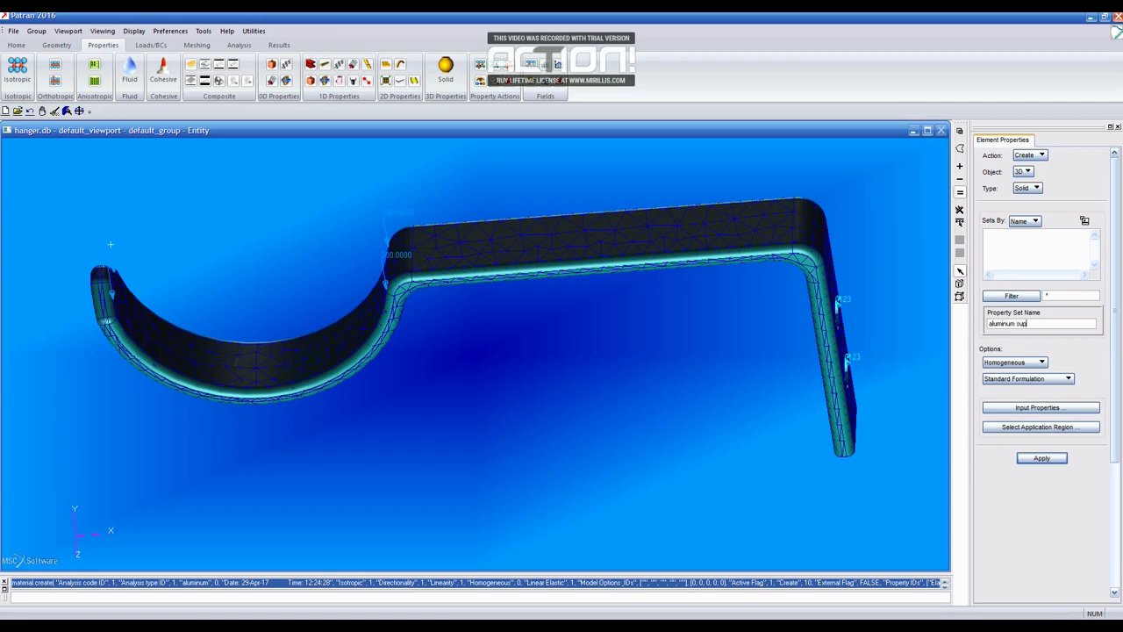
key("BackSpace")
key("BackSpace")
left_click(1057, 409)
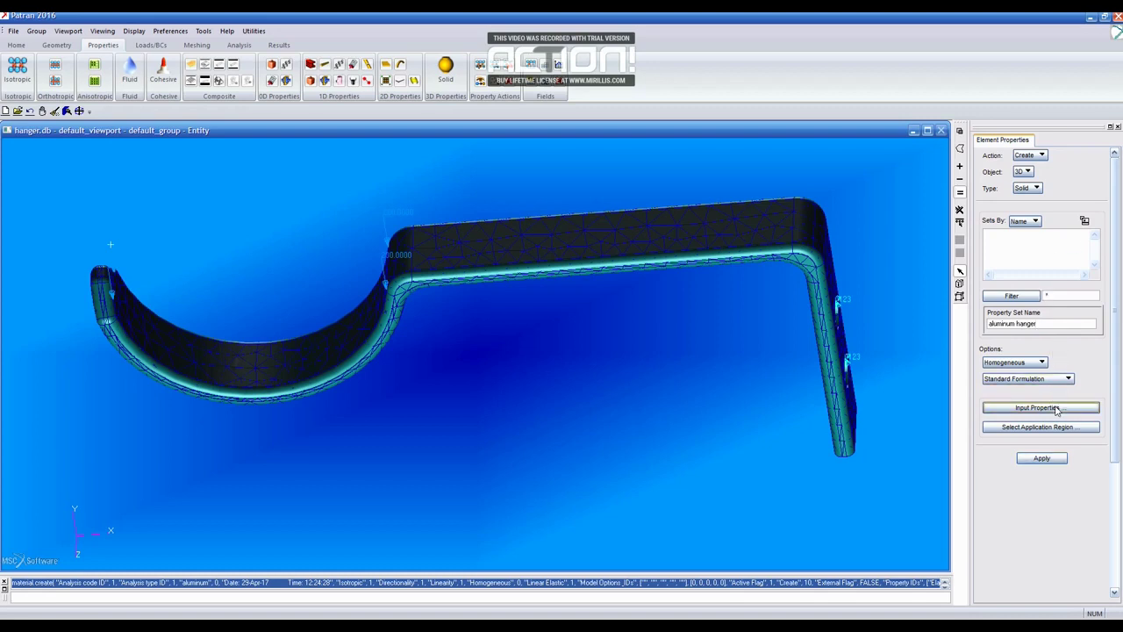
left_click(954, 117)
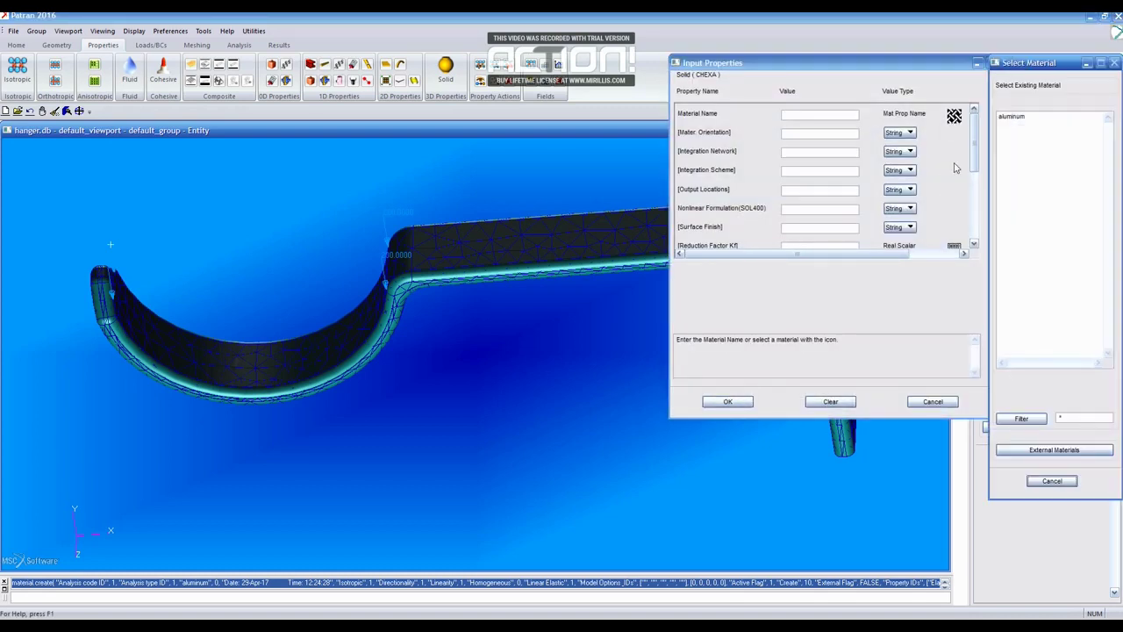
left_click(1007, 118)
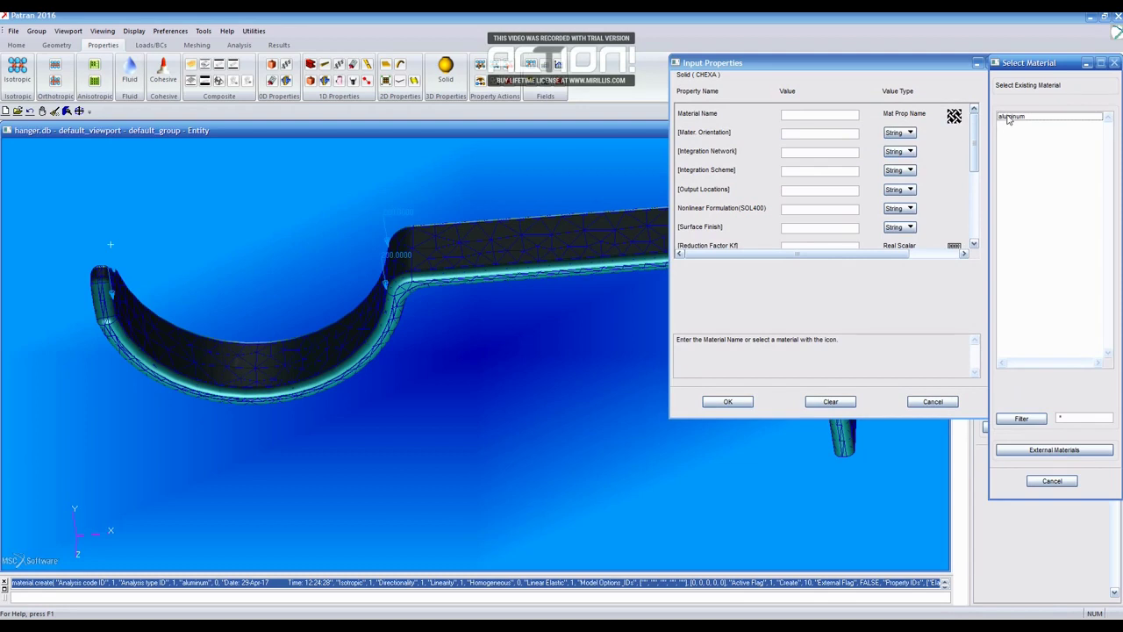
double_click(1007, 118)
left_click(727, 401)
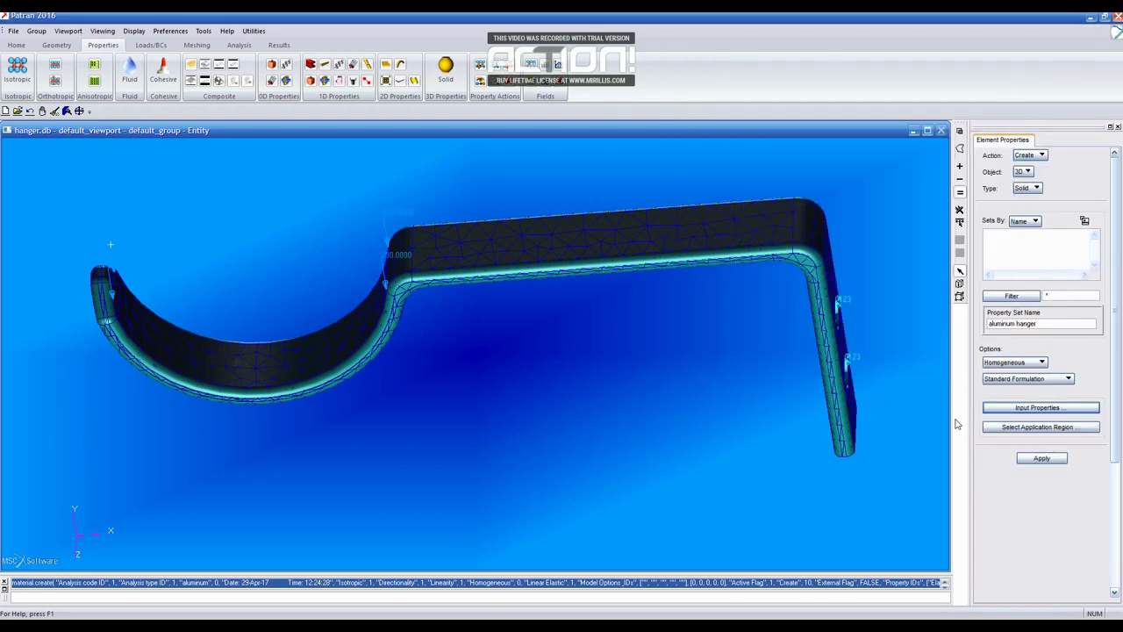
left_click(1016, 427)
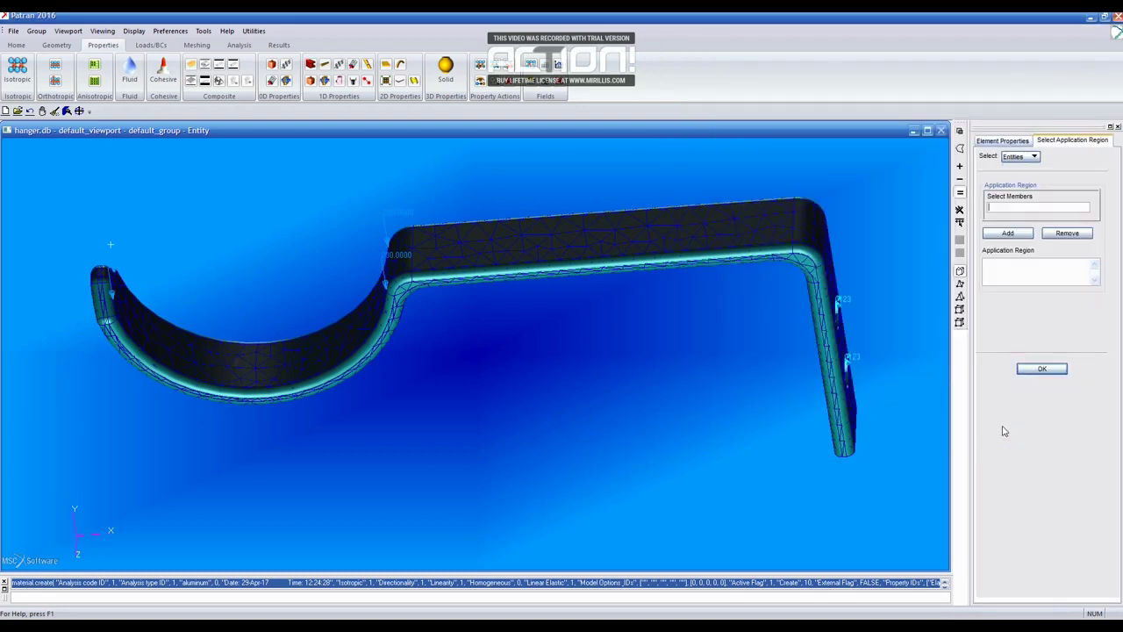
left_click(622, 241)
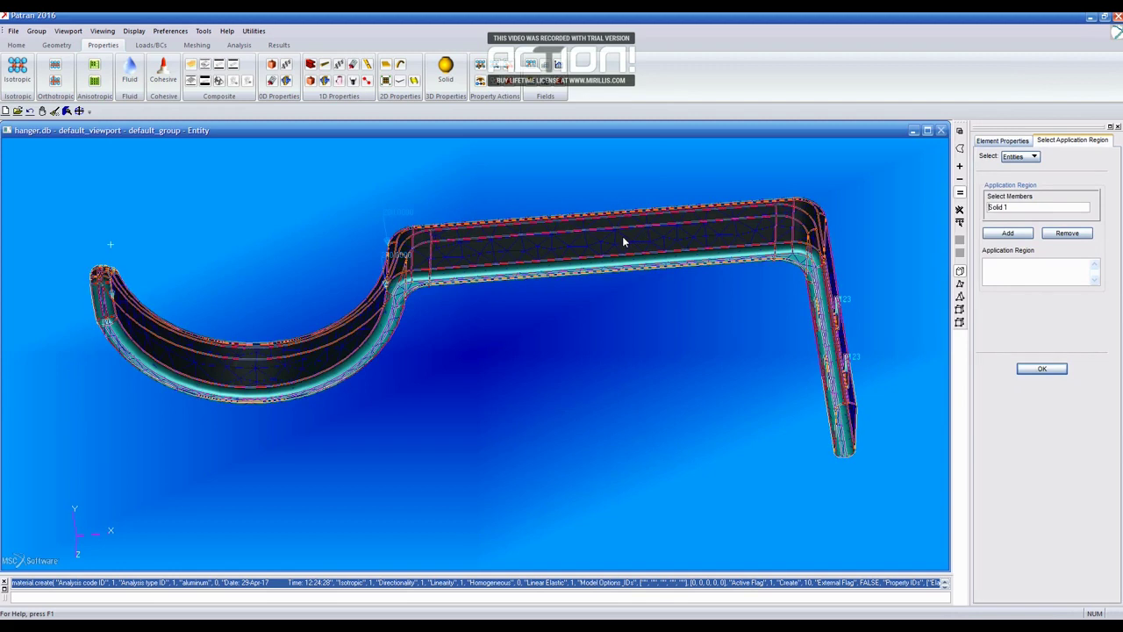
left_click(1042, 369)
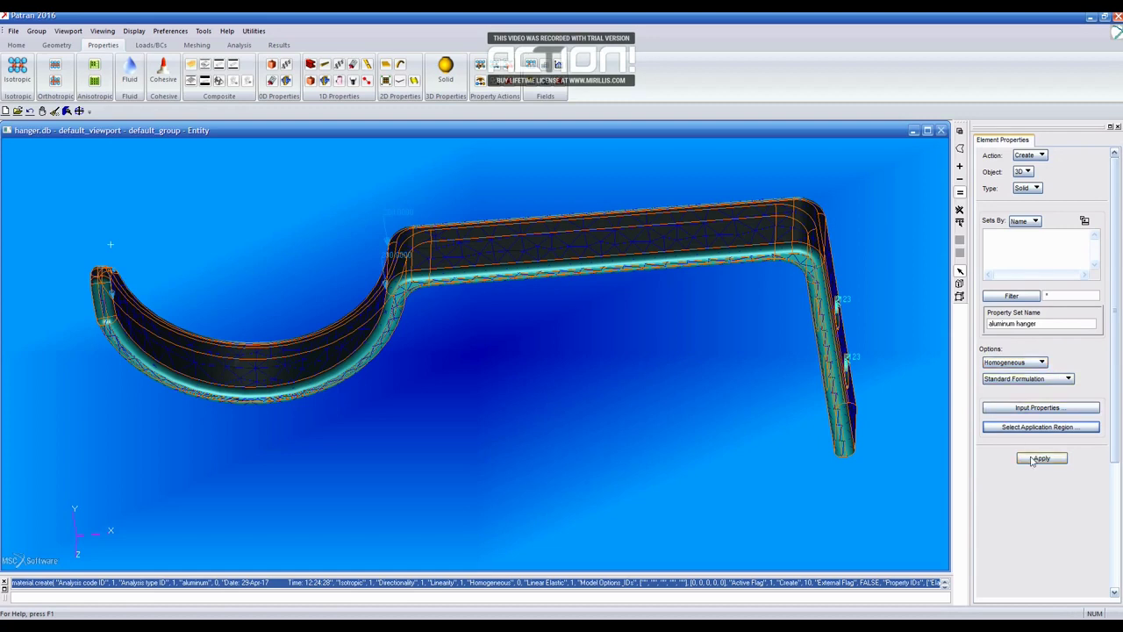
left_click(1033, 460)
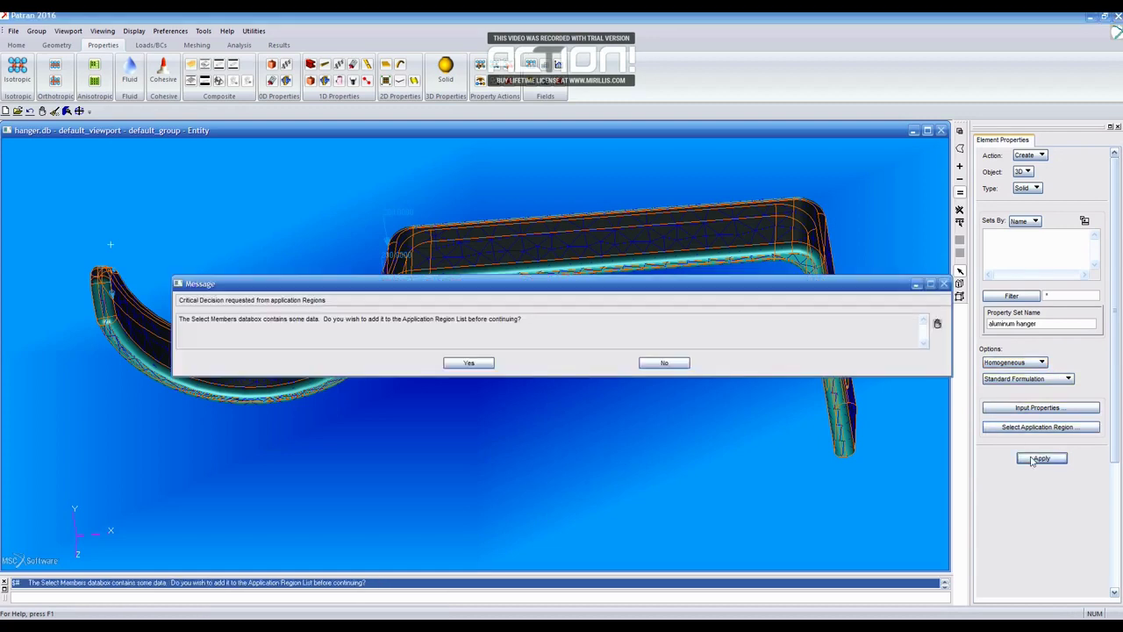
left_click(473, 362)
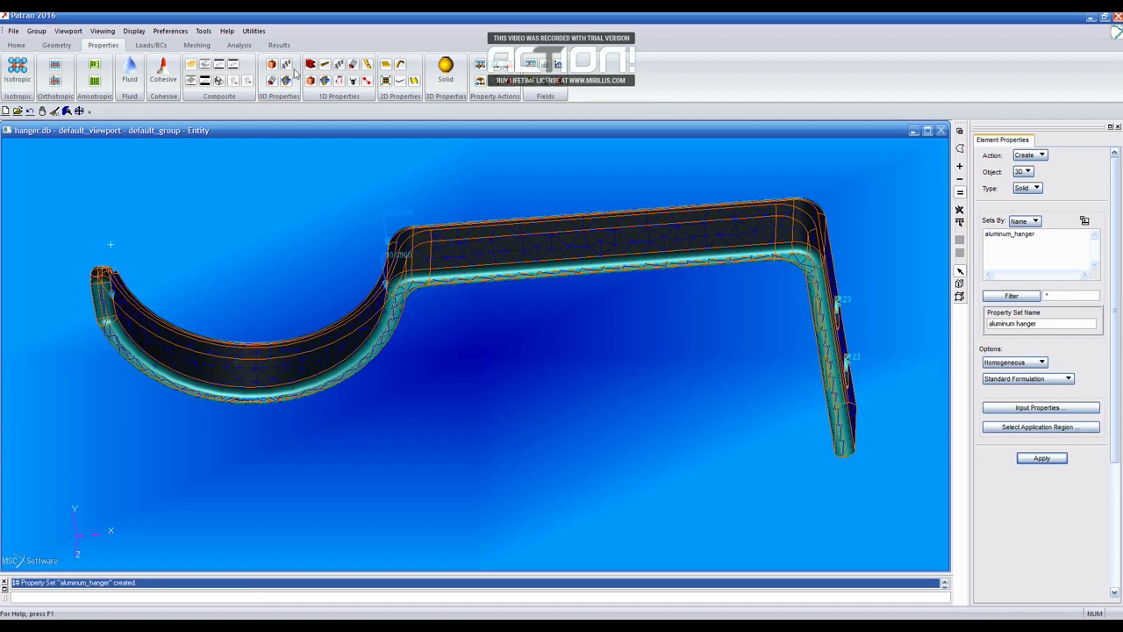
Step: Write the hanger Nastran analysis deck (hanger.bdf)
left_click(237, 44)
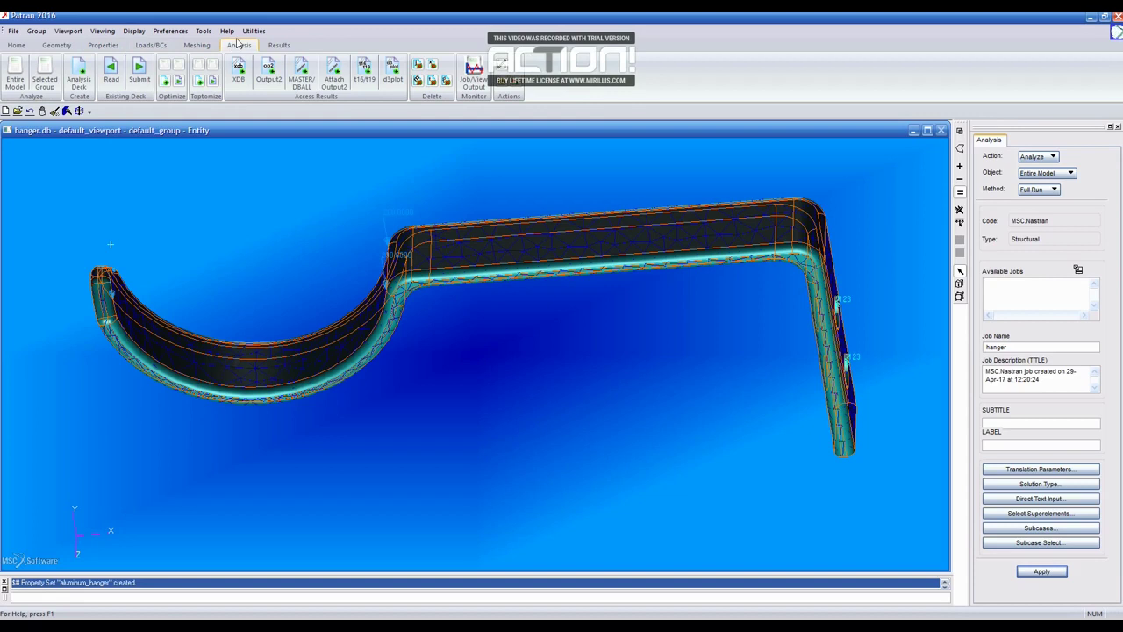
left_click(81, 72)
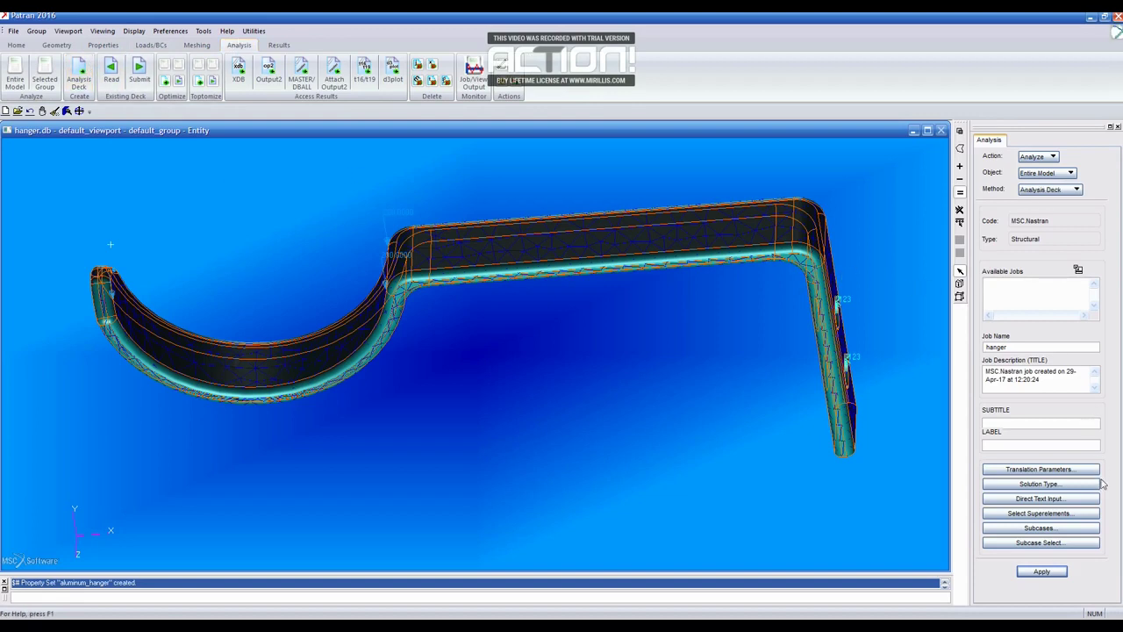
left_click(1043, 572)
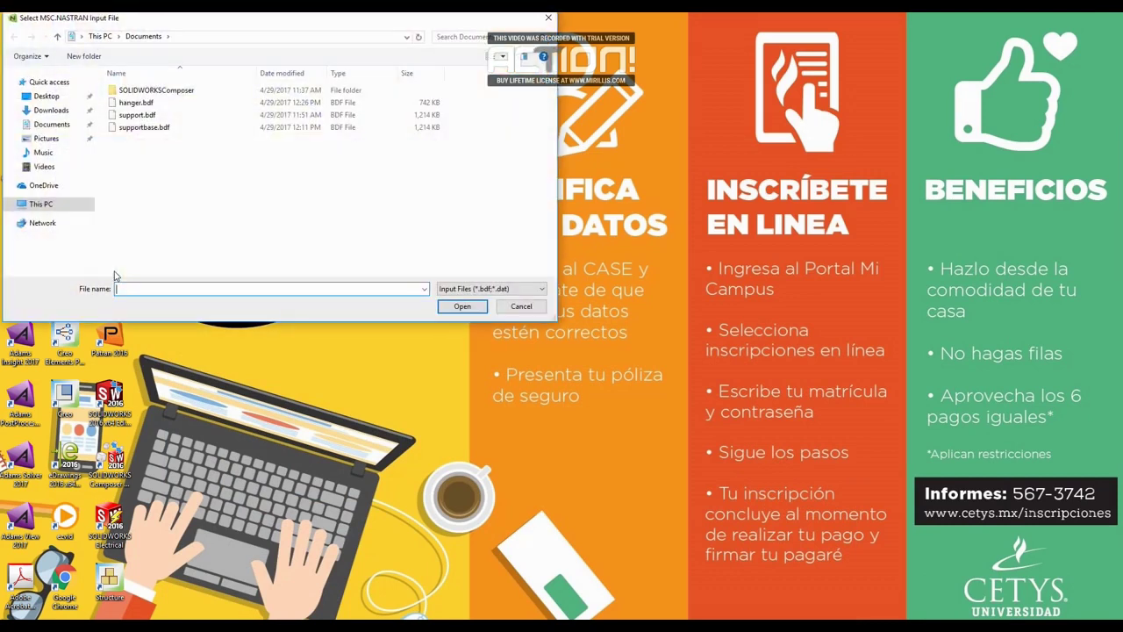
Step: Run MSC Nastran on hanger.bdf from Documents
double_click(136, 103)
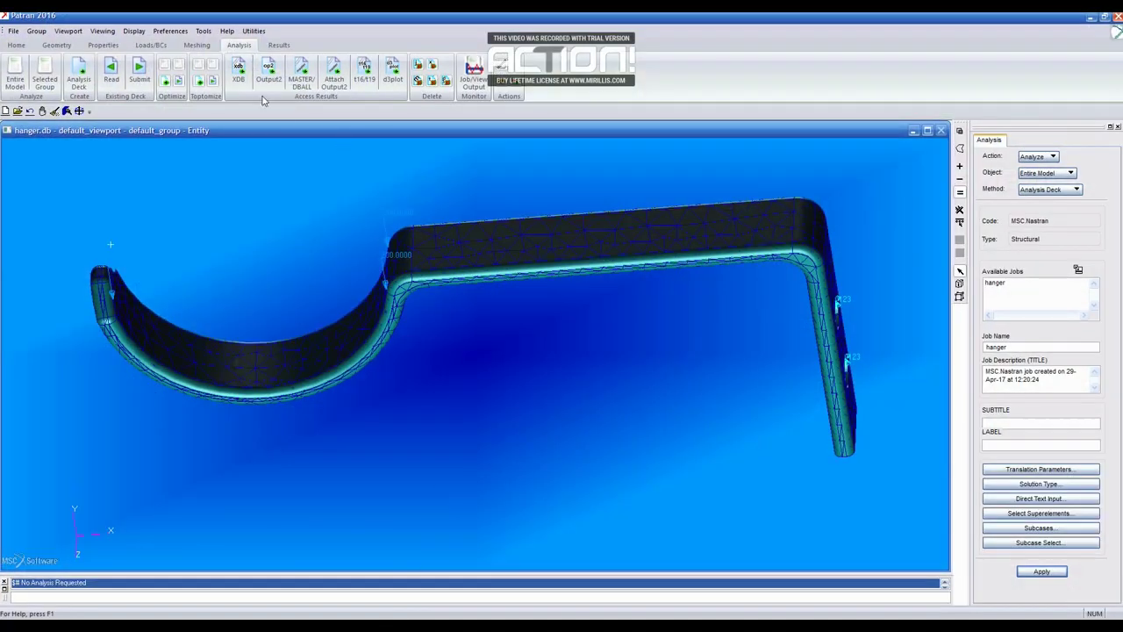
Step: Attach the hanger.xdb results file to the model and go to Results
left_click(238, 72)
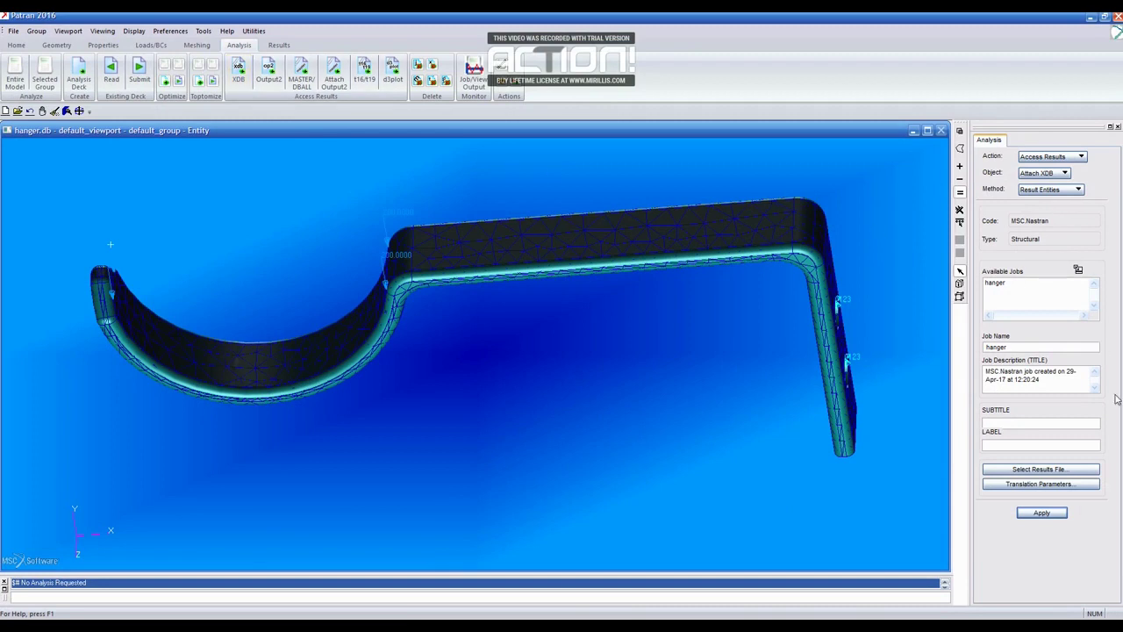
left_click(1040, 470)
double_click(858, 155)
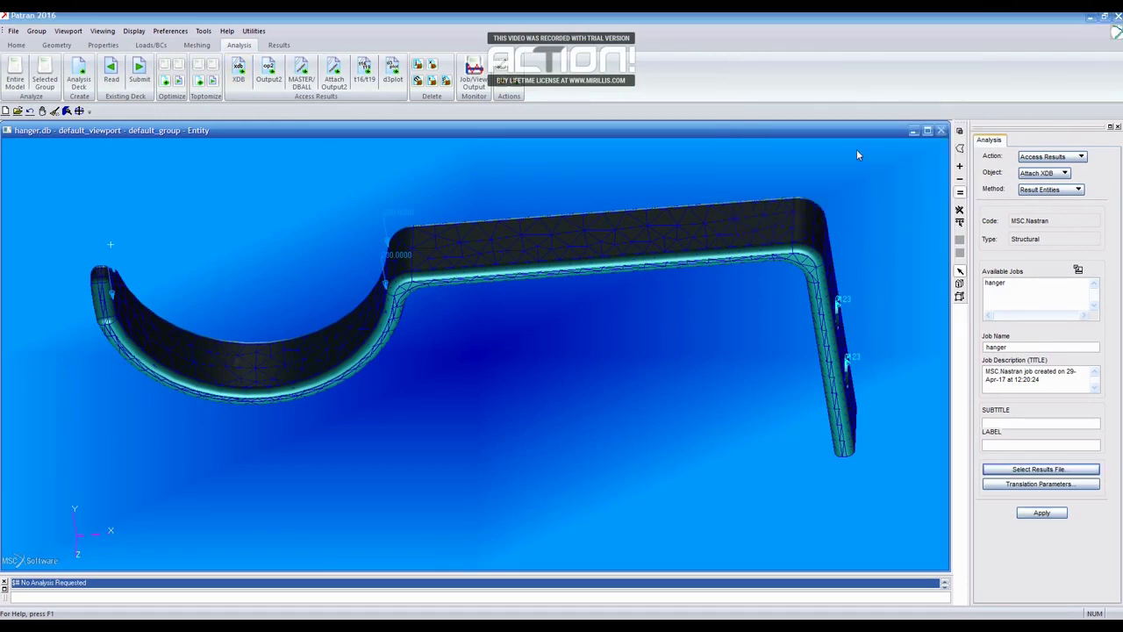
left_click(780, 126)
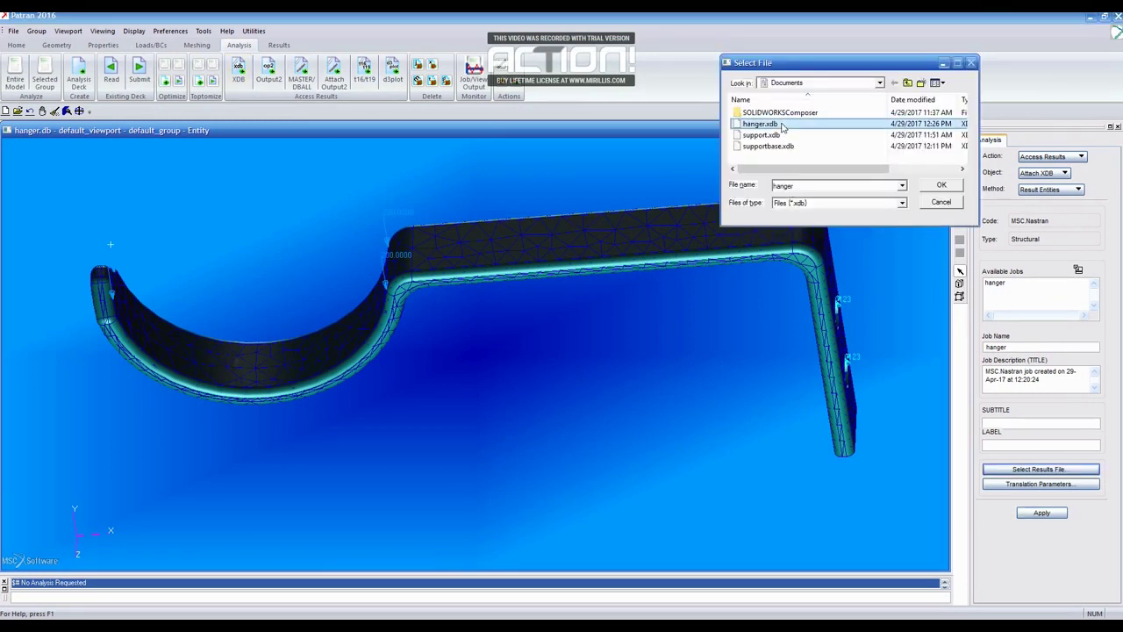
left_click(939, 186)
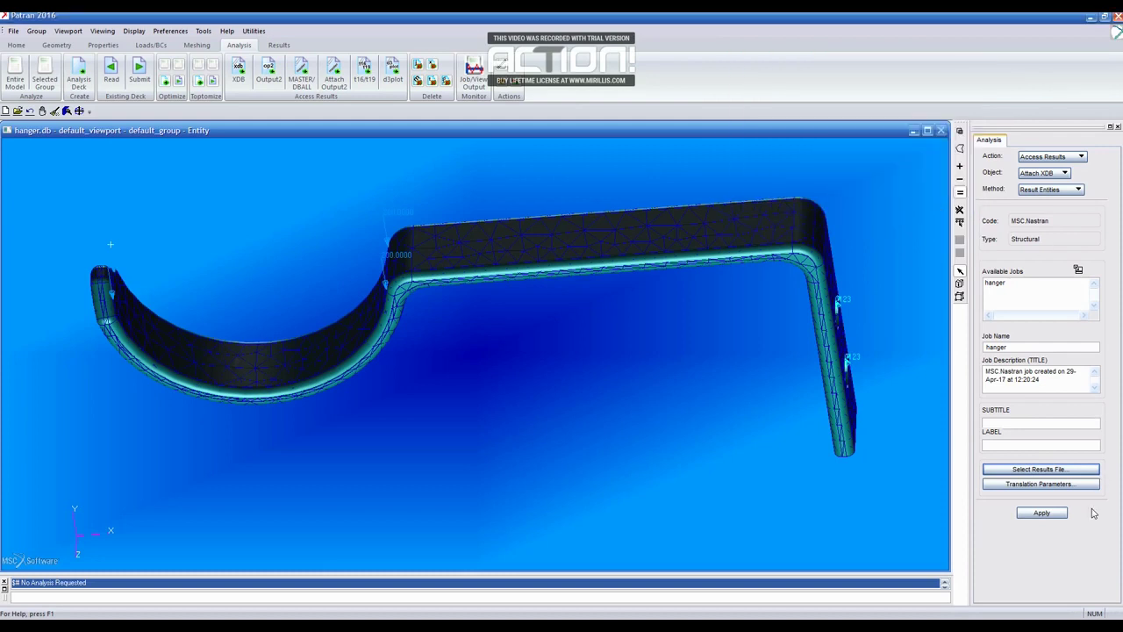
left_click(1040, 513)
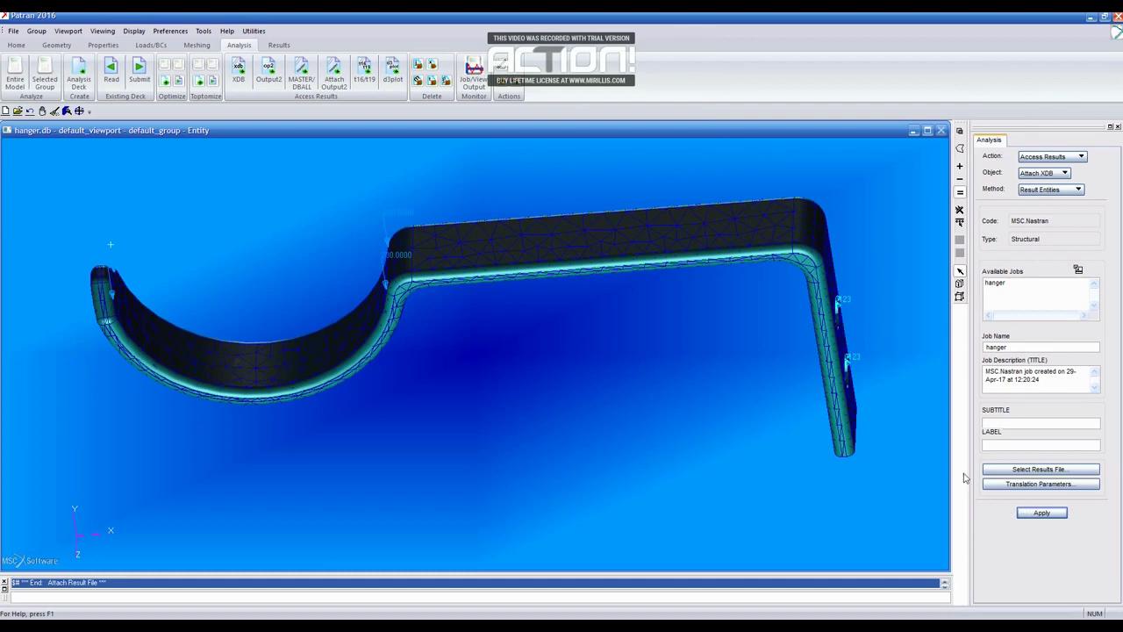
left_click(287, 47)
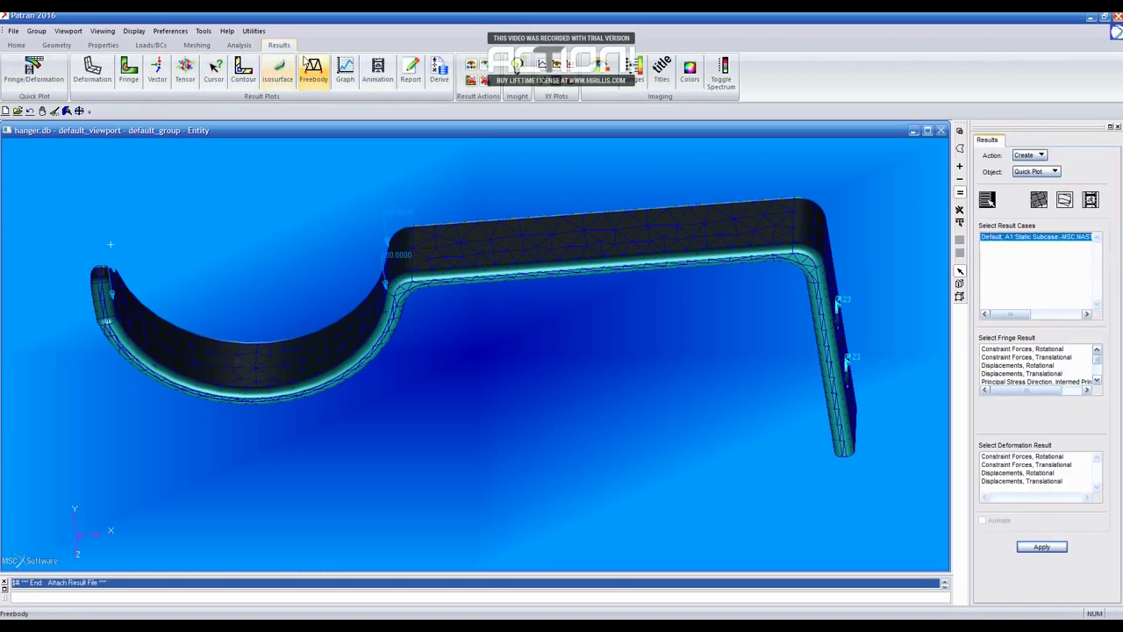
Step: Plot a Stress Tensor von Mises fringe on the translational-displacement deformed hanger, peaking at 3.15e+05 at node 1854
left_click(37, 75)
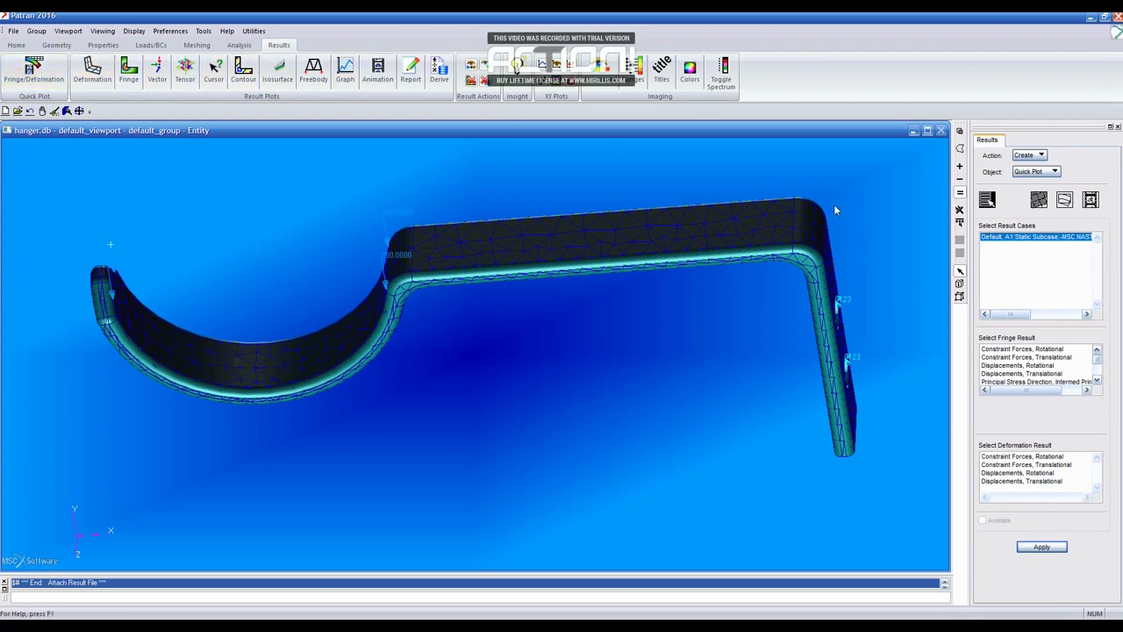
scroll(1098, 365, "down", 5)
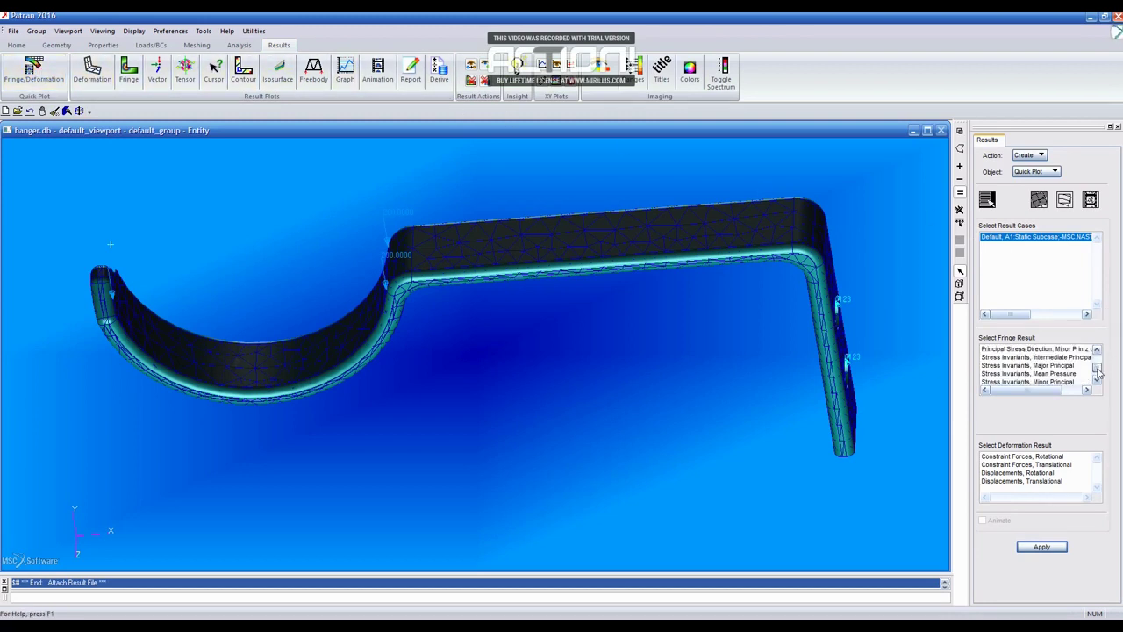
left_click(1010, 378)
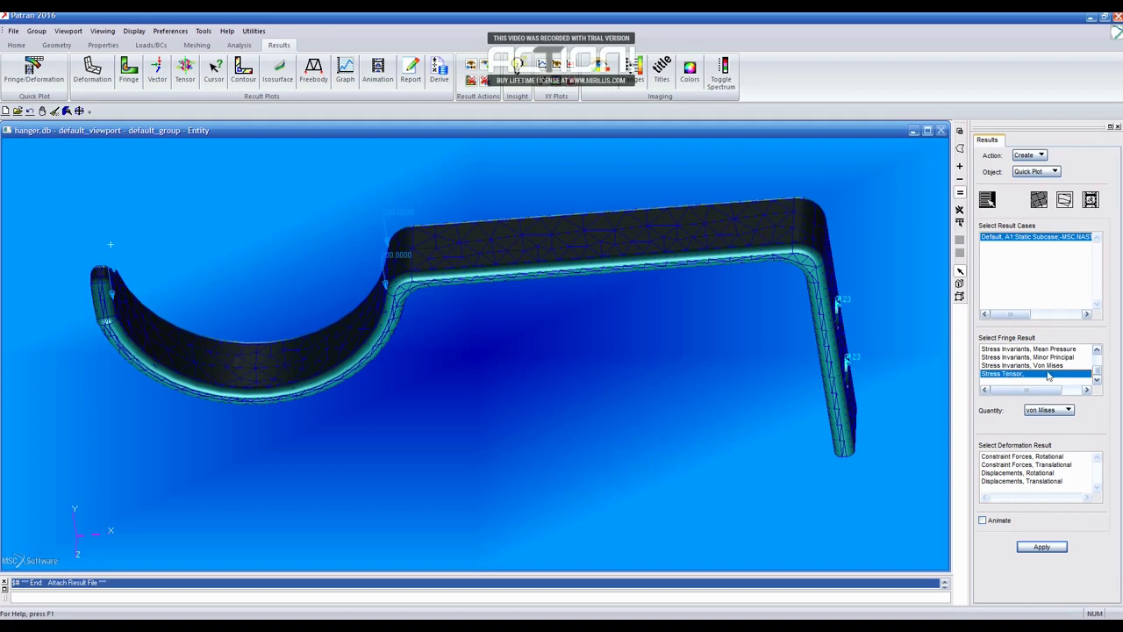
left_click(1016, 481)
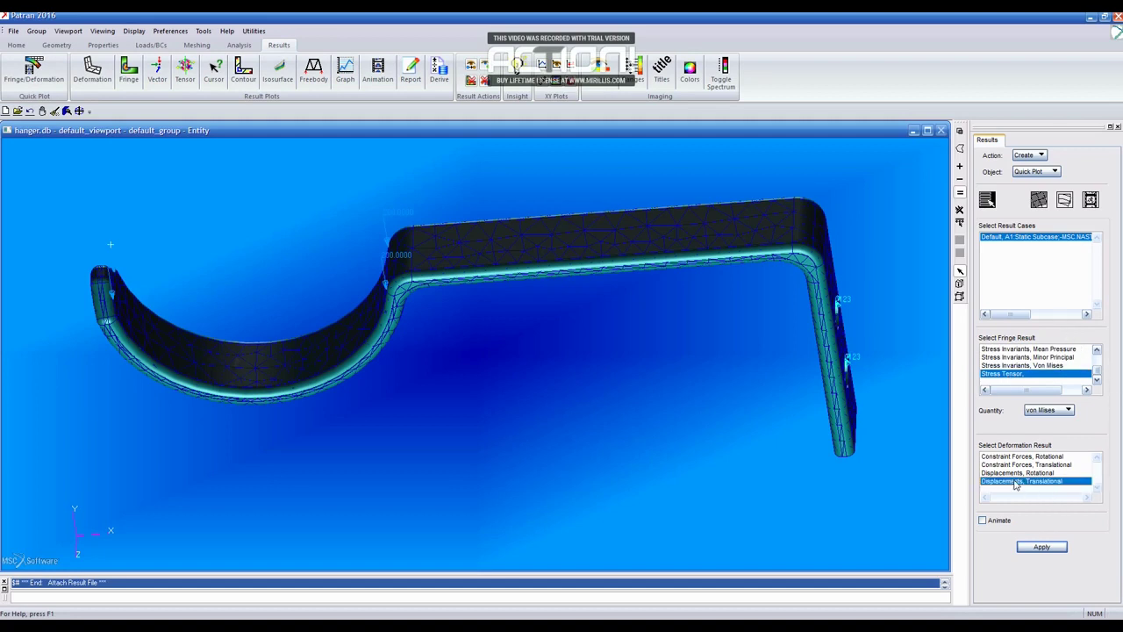
left_click(1041, 548)
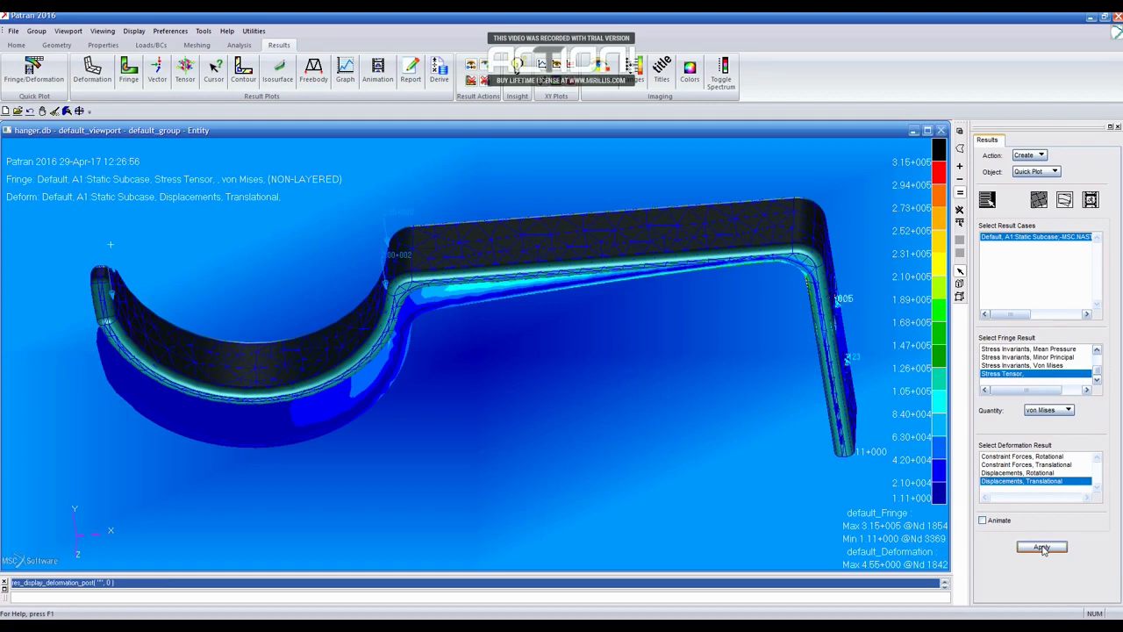
middle_click_drag(594, 479, 508, 446)
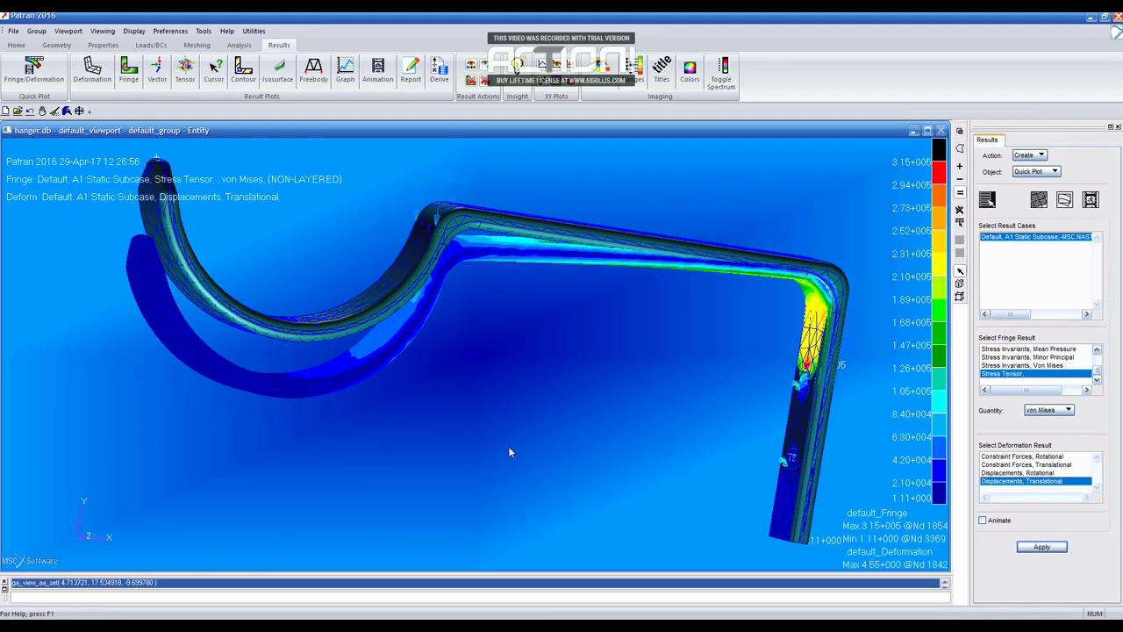
middle_click_drag(126, 451, 62, 425)
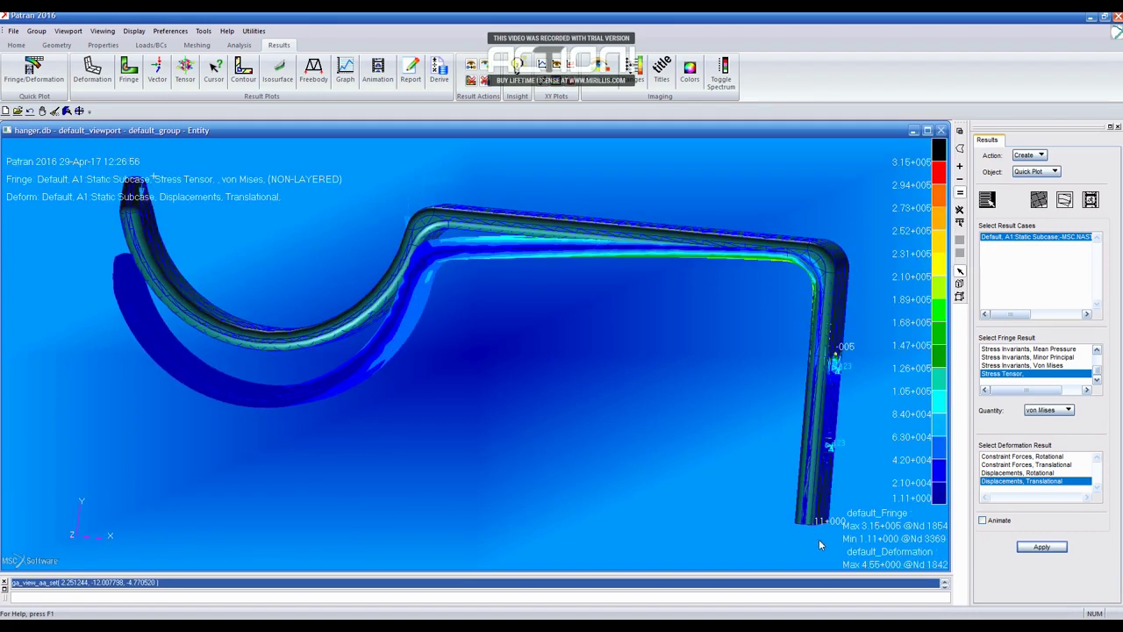